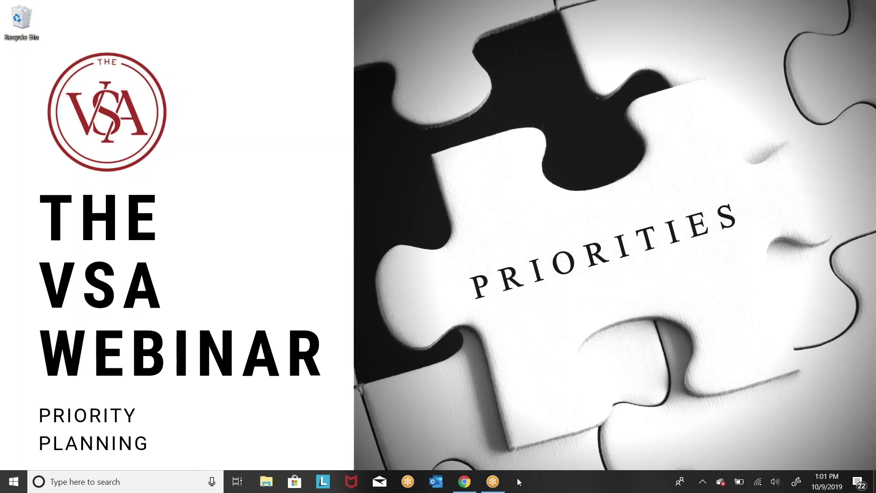
Step: Bring the VSA browser forward and view the webinar registration and Affiliate Application tabs
{"action": "mouse_move", "coordinate": [506, 489]}
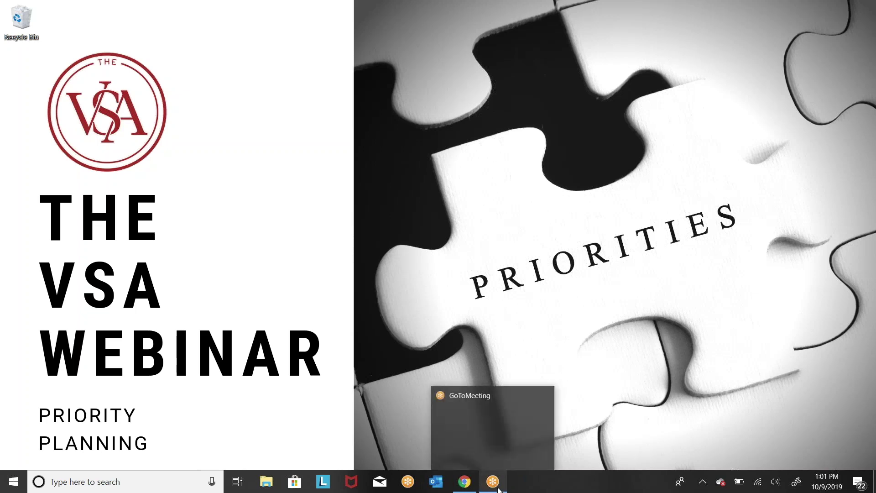
{"action": "mouse_move", "coordinate": [465, 488]}
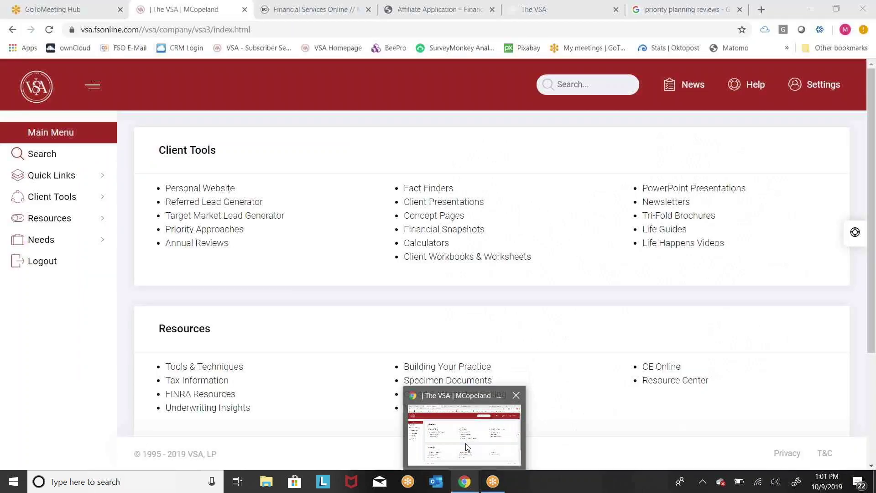
{"action": "left_click", "coordinate": [467, 447]}
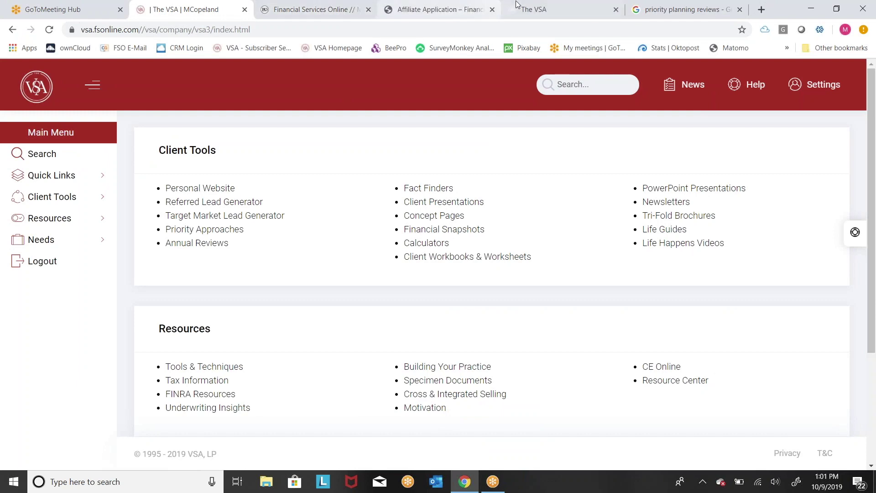
{"action": "left_click", "coordinate": [536, 12]}
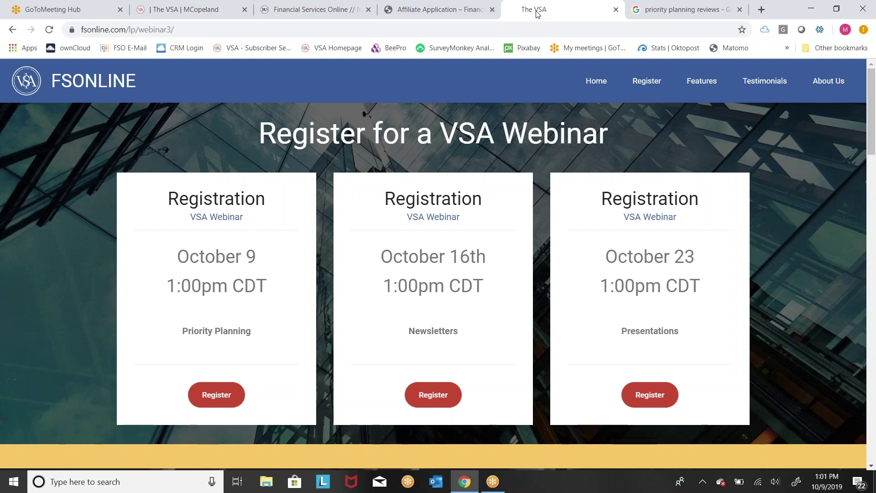
{"action": "left_click", "coordinate": [438, 10]}
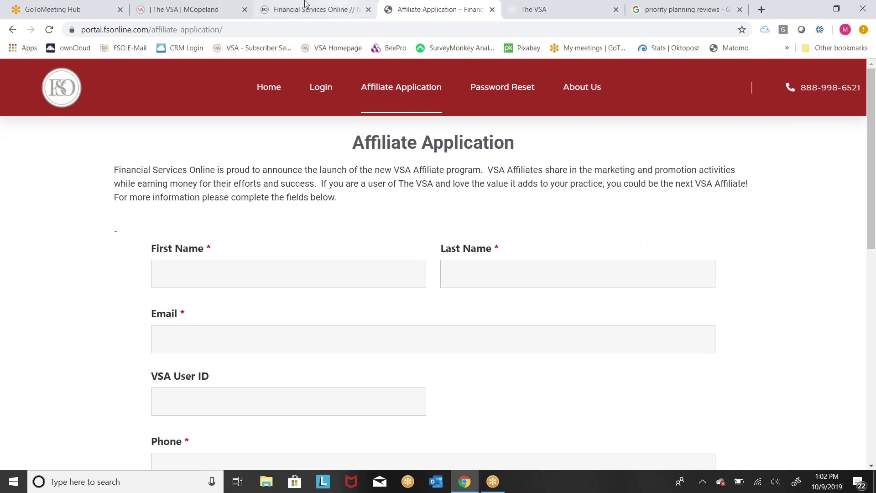
Step: Return to the VSA dashboard tab listing Client Tools and Resources
{"action": "left_click", "coordinate": [189, 13]}
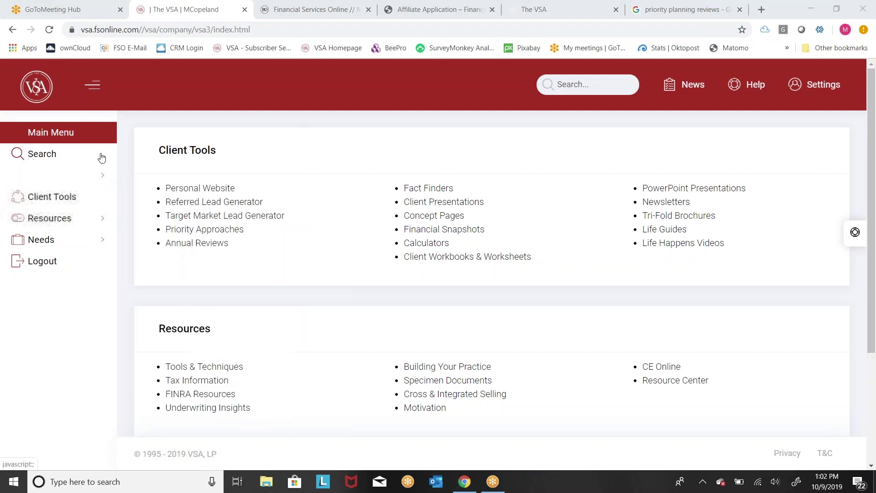
{"action": "mouse_move", "coordinate": [93, 195]}
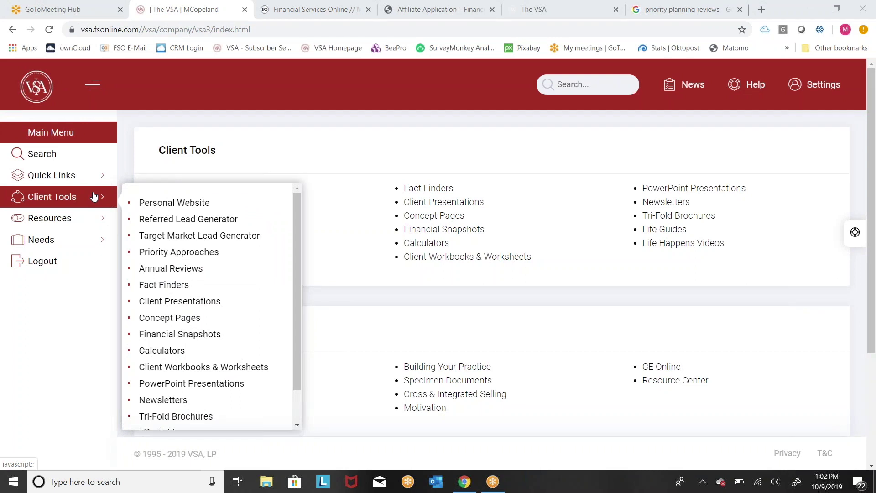
{"action": "mouse_move", "coordinate": [93, 216]}
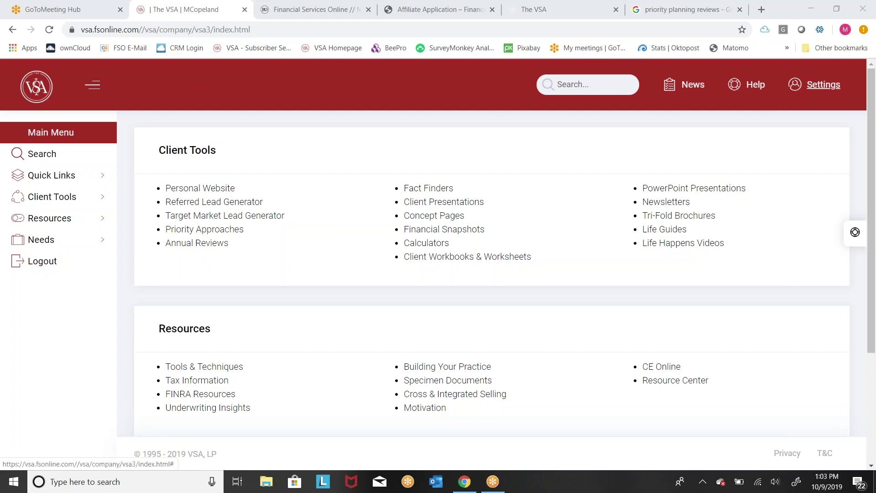
{"action": "left_click", "coordinate": [823, 97]}
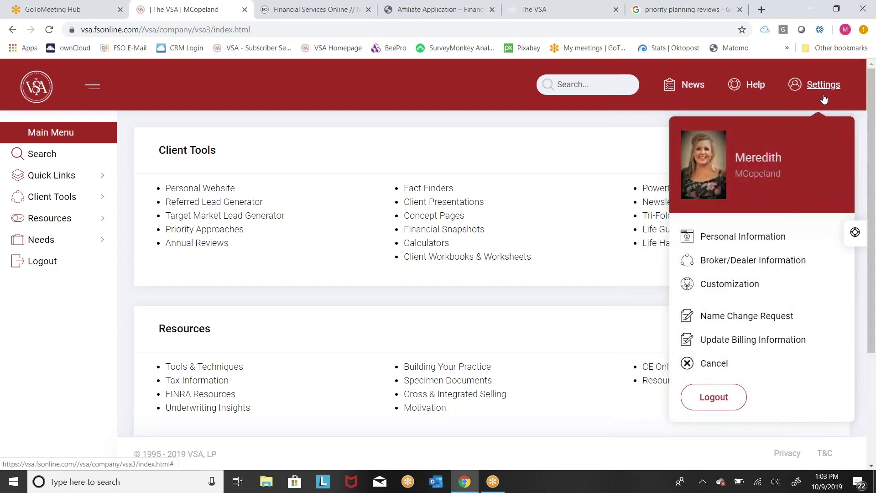
{"action": "left_click", "coordinate": [750, 95]}
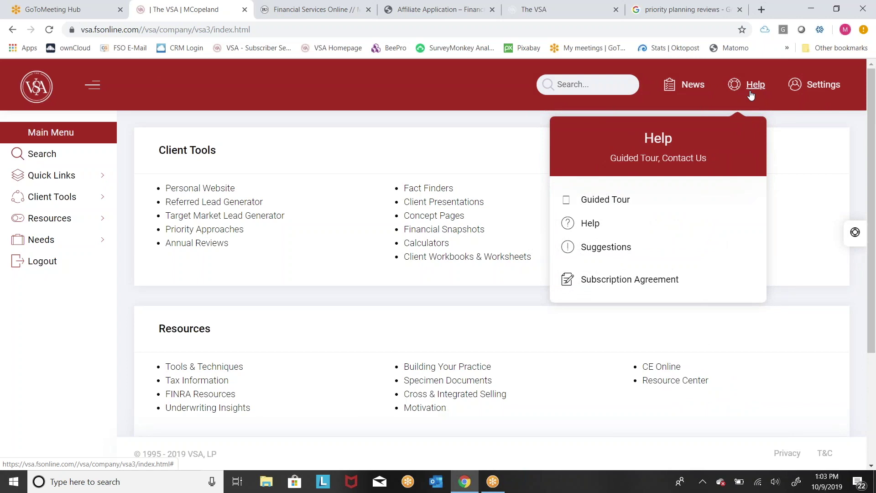
{"action": "left_click", "coordinate": [694, 90]}
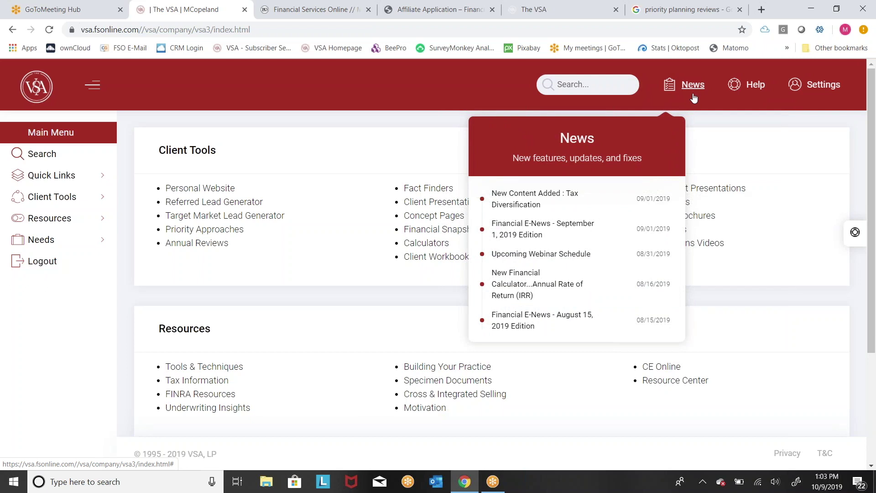
{"action": "left_click", "coordinate": [289, 193]}
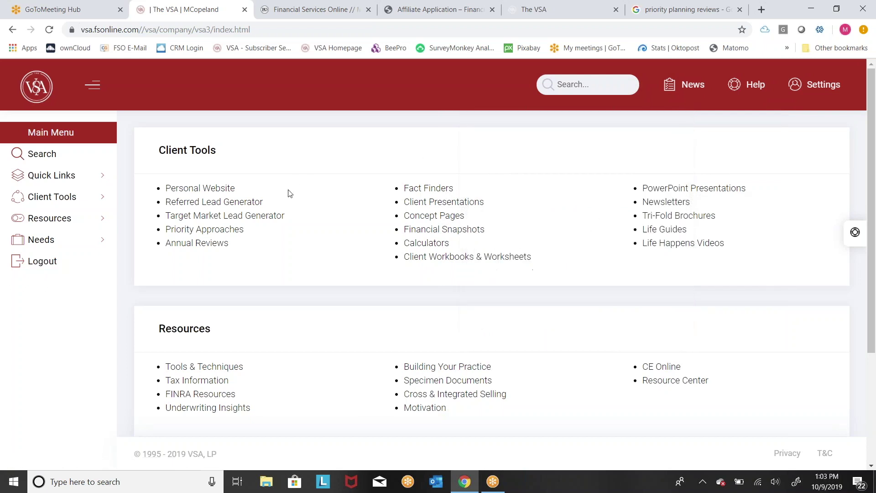
Step: Open Priority Approaches and switch the report type to Fillable, then back to Personalized
{"action": "left_click", "coordinate": [241, 235]}
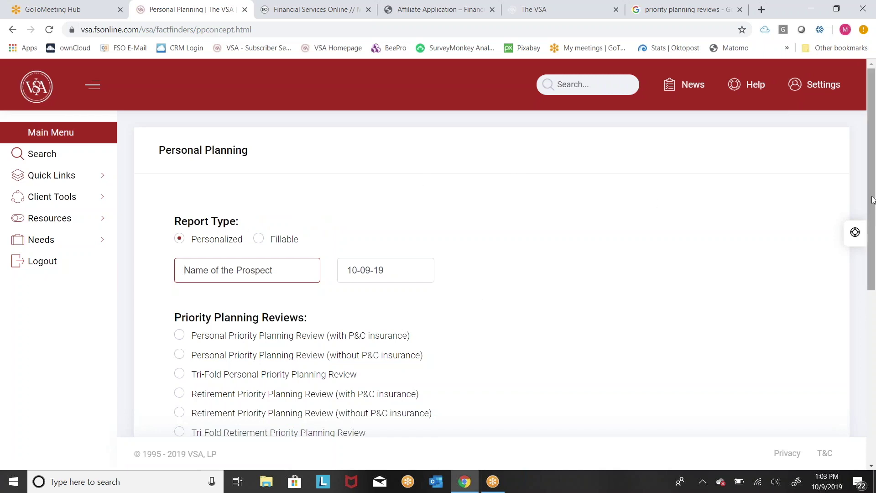
{"action": "left_click_drag", "start_coordinate": [873, 200], "coordinate": [874, 242]}
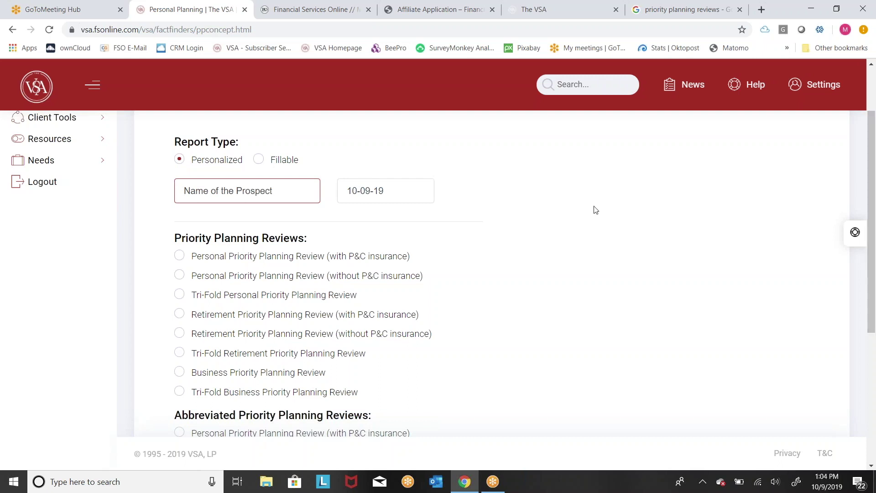
{"action": "left_click", "coordinate": [259, 159]}
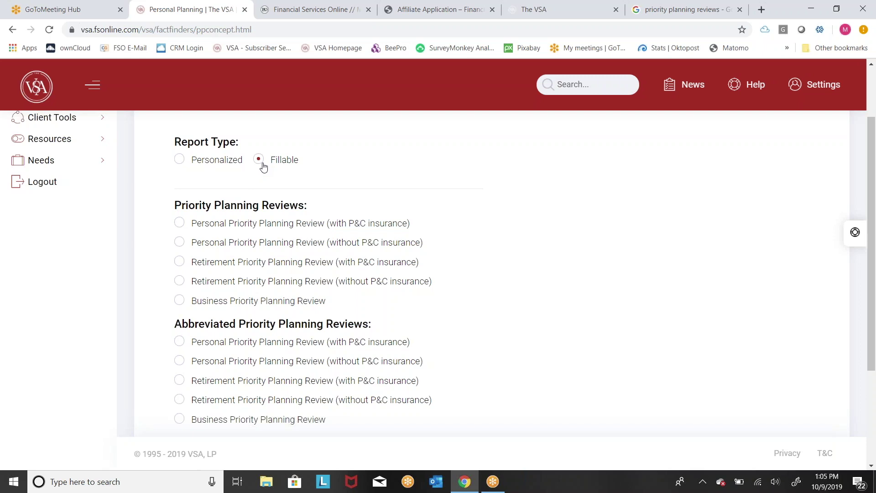
{"action": "left_click", "coordinate": [237, 164]}
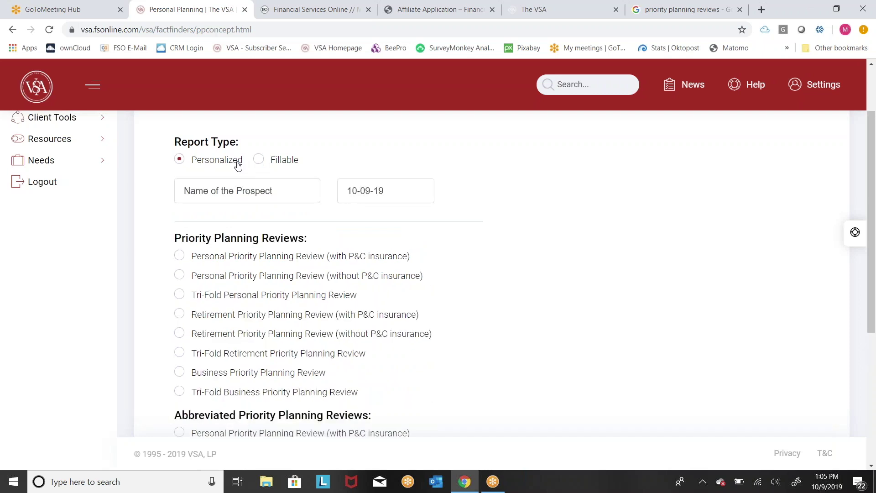
Step: Enter the prospect's full name in Name of the Prospect
{"action": "left_click", "coordinate": [262, 192]}
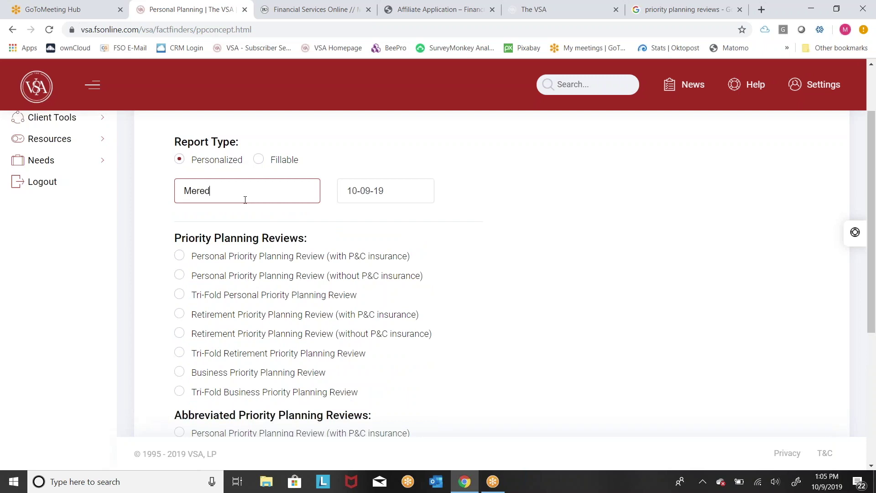
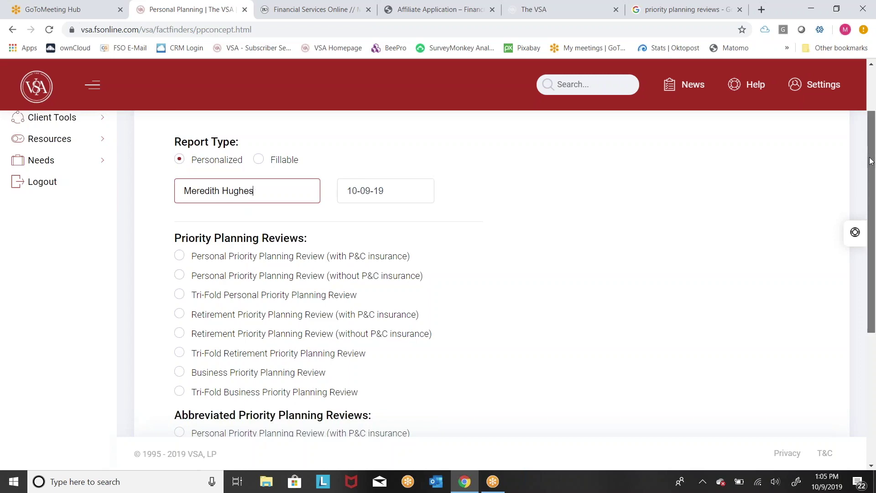
Step: Choose Personal Priority Planning Review (with P&C insurance) as the review type
{"action": "left_click_drag", "start_coordinate": [872, 152], "coordinate": [859, 248]}
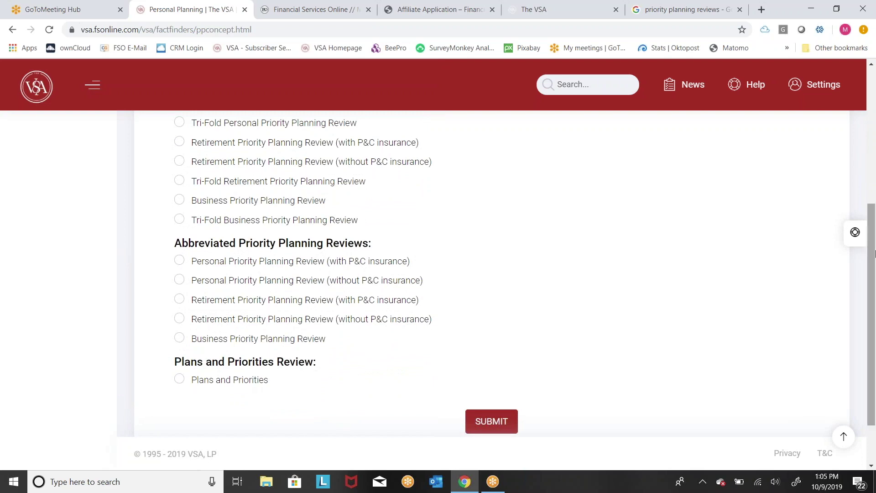
{"action": "left_click_drag", "start_coordinate": [874, 255], "coordinate": [875, 215]}
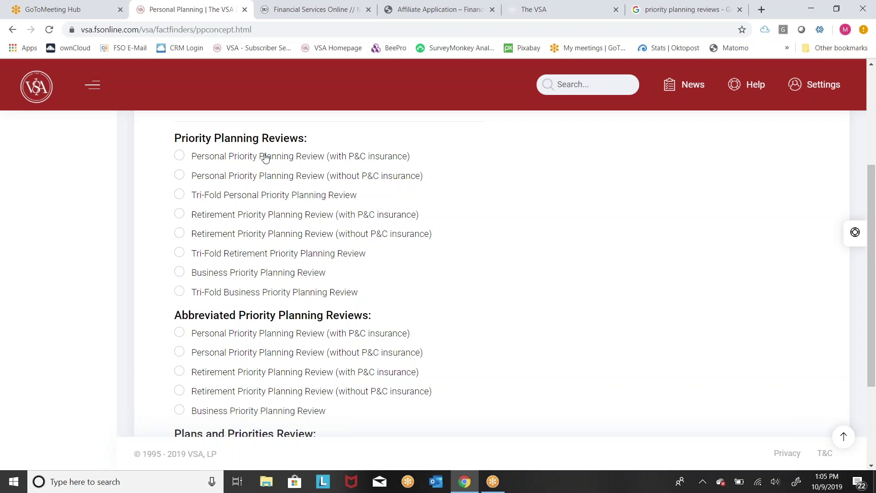
{"action": "double_click", "coordinate": [265, 158]}
{"action": "left_click", "coordinate": [505, 171]}
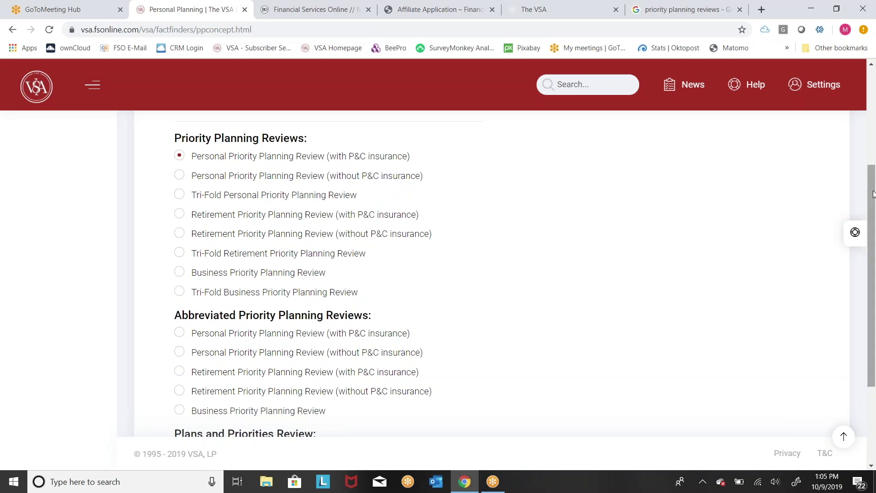
{"action": "left_click_drag", "start_coordinate": [874, 192], "coordinate": [874, 297]}
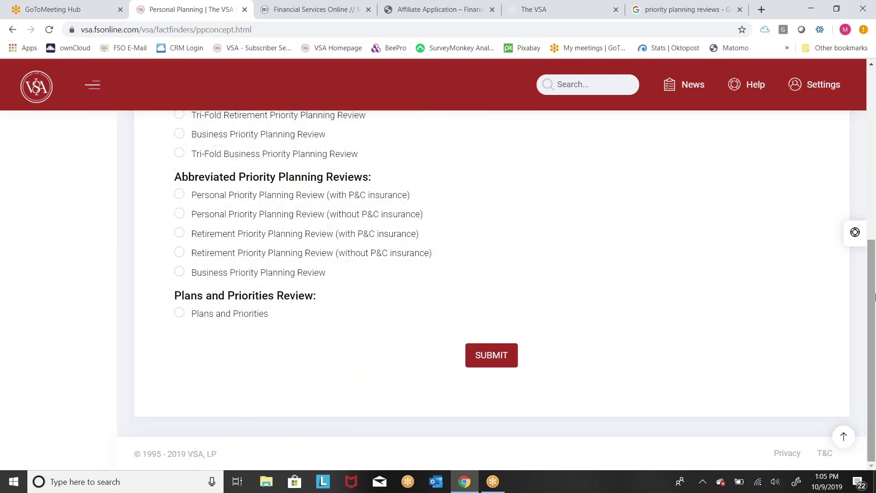
Step: Generate the personalized review PDF and check its Prepared for and Provided by details
{"action": "left_click", "coordinate": [486, 361]}
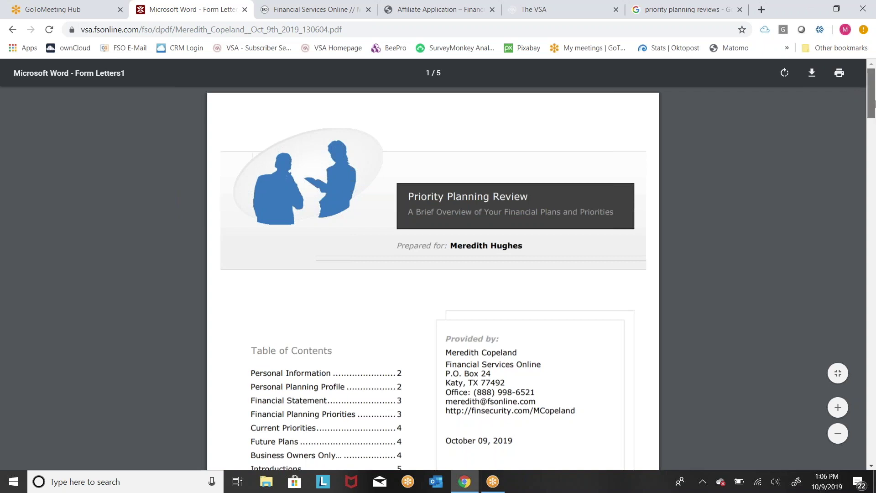
{"action": "left_click_drag", "start_coordinate": [874, 103], "coordinate": [875, 111]}
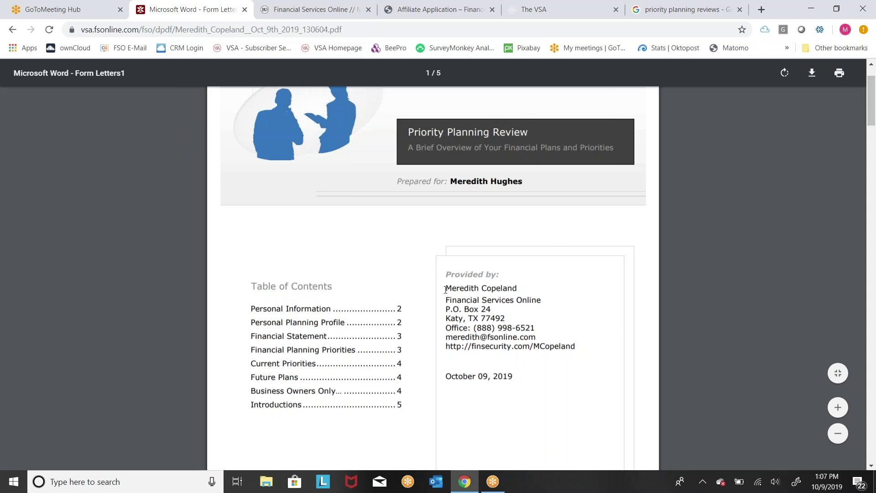
{"action": "left_click_drag", "start_coordinate": [445, 289], "coordinate": [510, 349]}
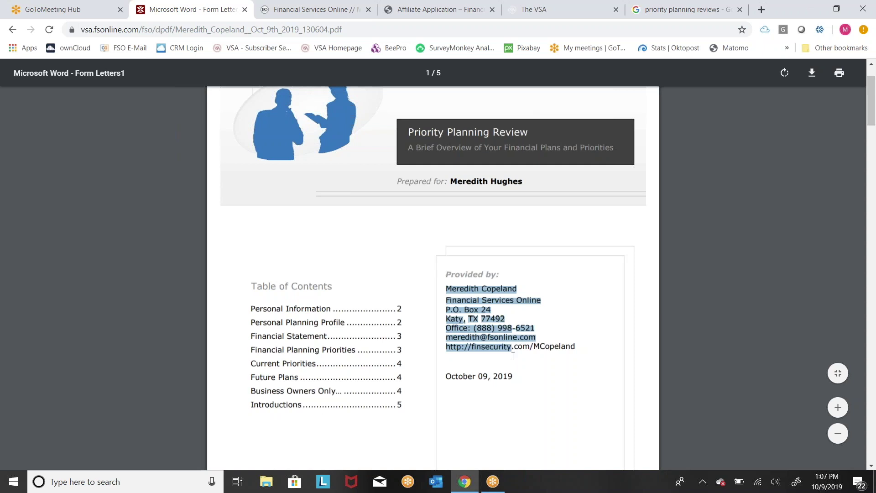
{"action": "left_click", "coordinate": [527, 383]}
{"action": "right_click", "coordinate": [459, 206]}
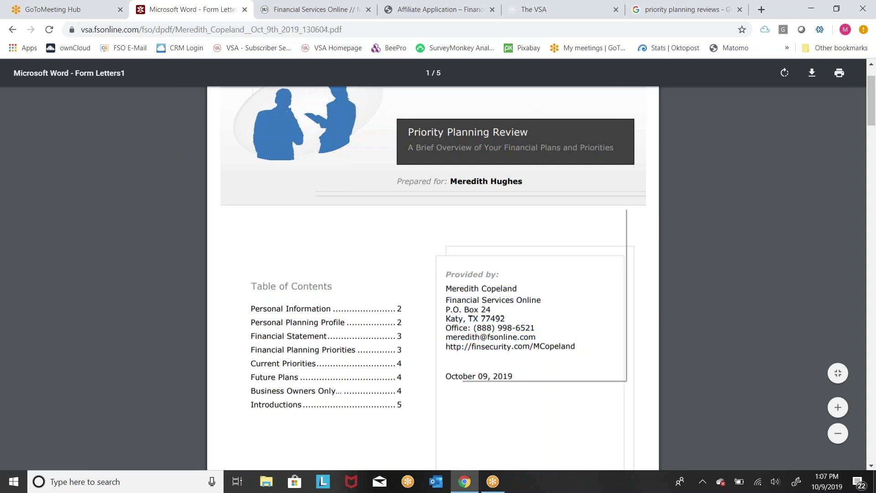
{"action": "left_click", "coordinate": [535, 188]}
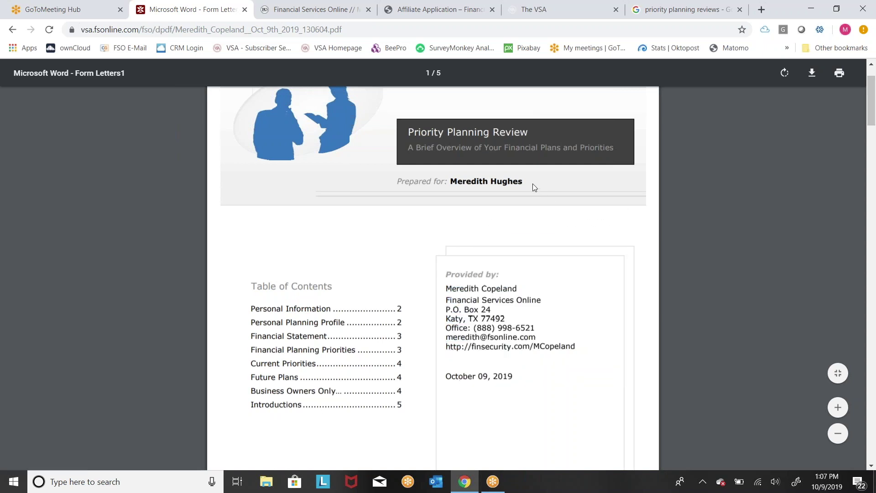
{"action": "left_click_drag", "start_coordinate": [532, 184], "coordinate": [529, 175]}
{"action": "left_click", "coordinate": [540, 183]}
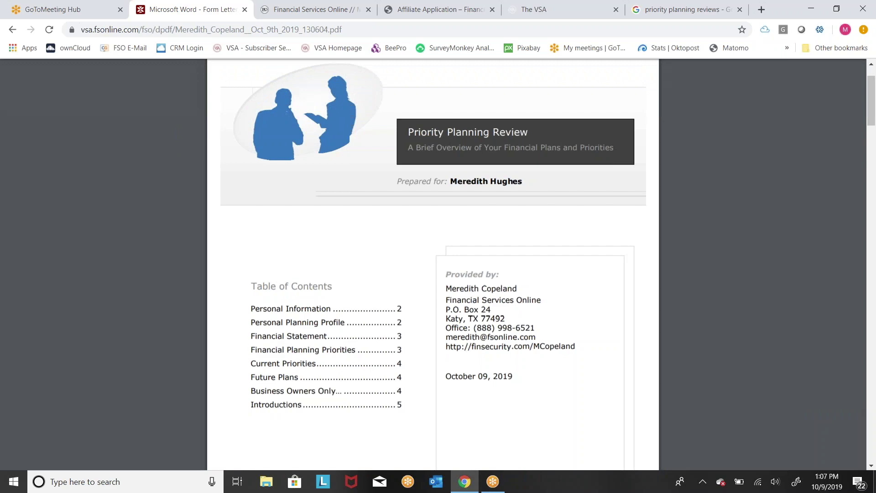
Step: Scroll through Personal Planning Profile and Financial Statement to the Financial Planning Priorities checklist
{"action": "left_click_drag", "start_coordinate": [873, 96], "coordinate": [873, 169]}
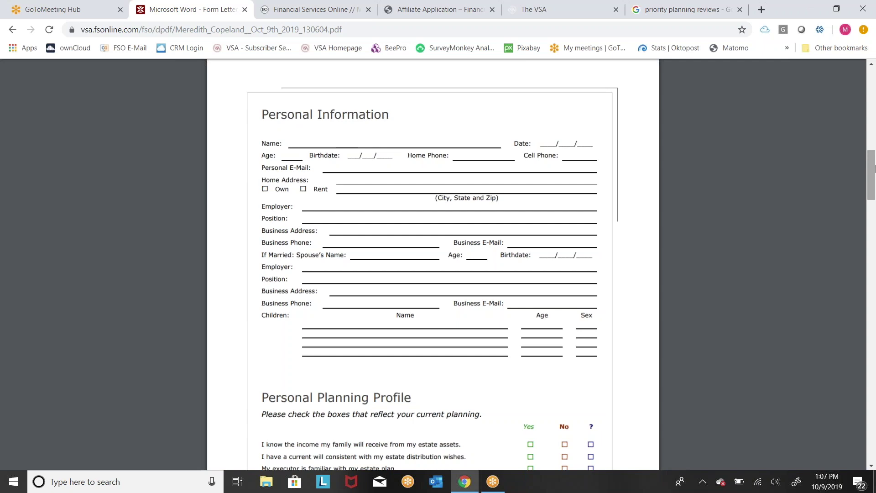
{"action": "left_click_drag", "start_coordinate": [874, 169], "coordinate": [874, 200]}
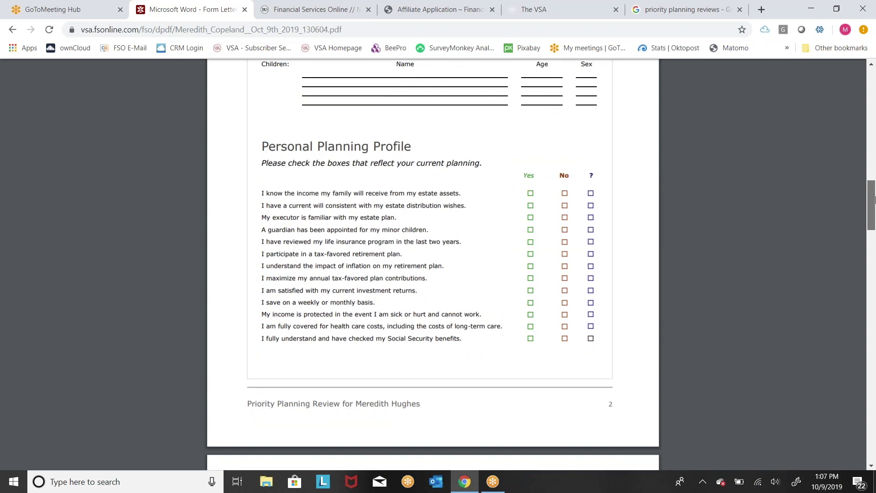
{"action": "left_click_drag", "start_coordinate": [874, 200], "coordinate": [874, 204]}
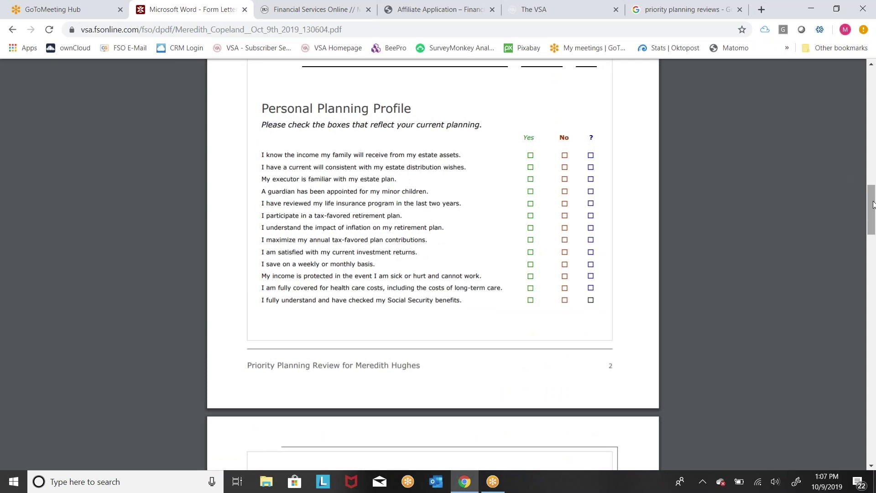
{"action": "left_click_drag", "start_coordinate": [874, 204], "coordinate": [874, 250]}
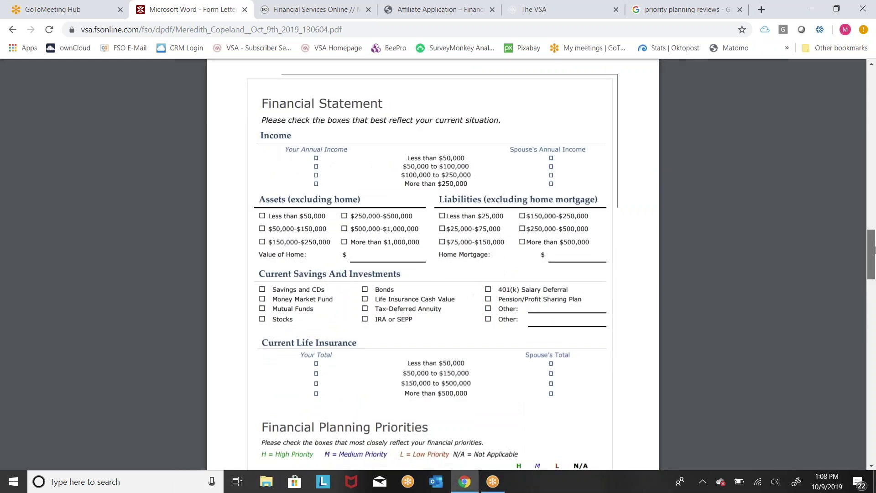
{"action": "left_click_drag", "start_coordinate": [874, 249], "coordinate": [875, 250]}
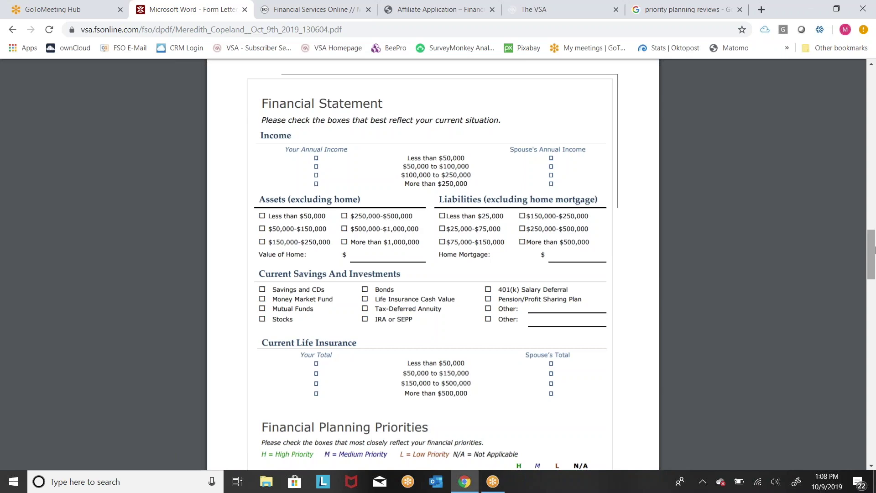
{"action": "left_click_drag", "start_coordinate": [874, 250], "coordinate": [875, 288]}
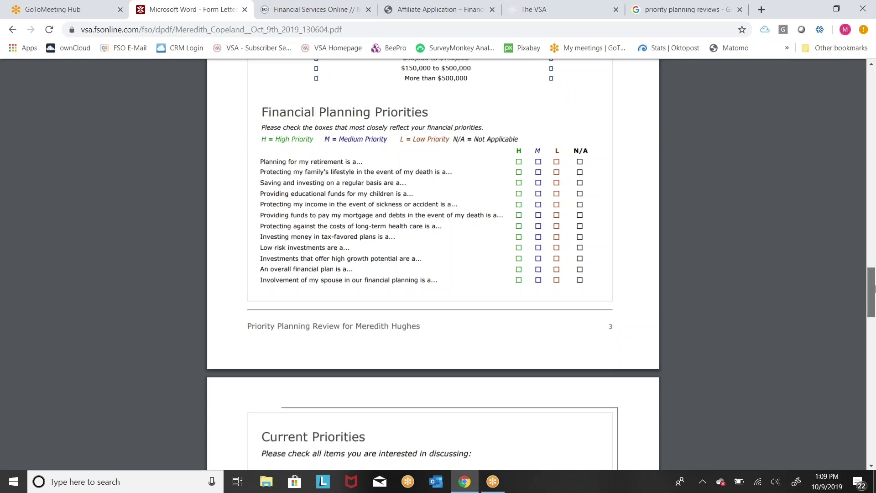
Step: Scroll through Current Priorities and Future Plans to page 4's Business Owners Only section
{"action": "left_click_drag", "start_coordinate": [874, 288], "coordinate": [873, 333]}
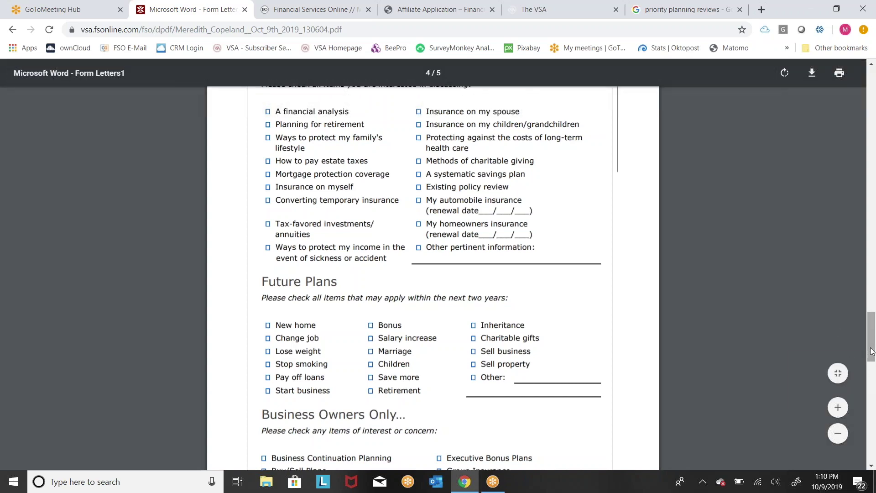
{"action": "left_click_drag", "start_coordinate": [872, 350], "coordinate": [875, 390]}
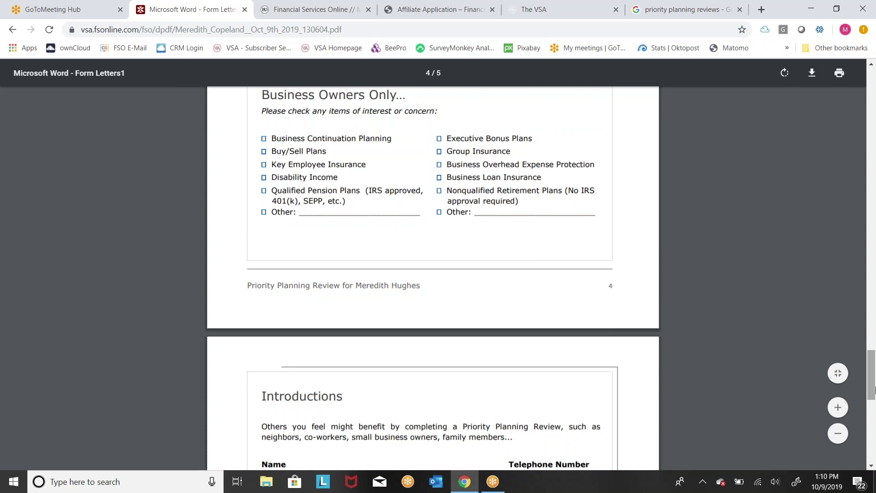
{"action": "left_click_drag", "start_coordinate": [874, 390], "coordinate": [875, 425]}
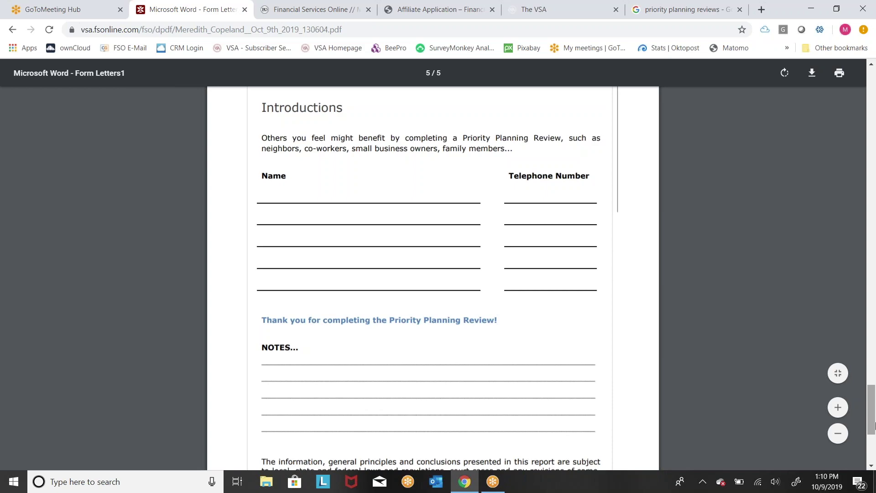
Step: Scroll to the end of page 5, then back up to the cover page
{"action": "left_click_drag", "start_coordinate": [874, 424], "coordinate": [874, 443]}
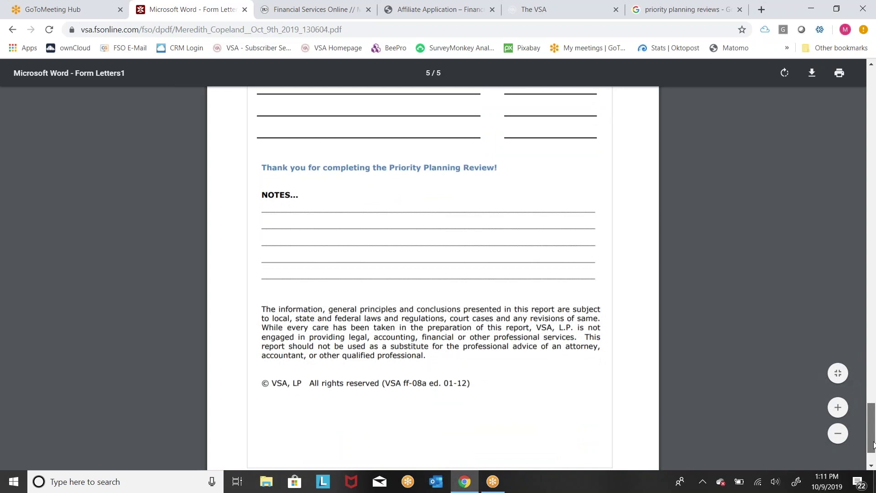
{"action": "left_click_drag", "start_coordinate": [874, 444], "coordinate": [873, 111]}
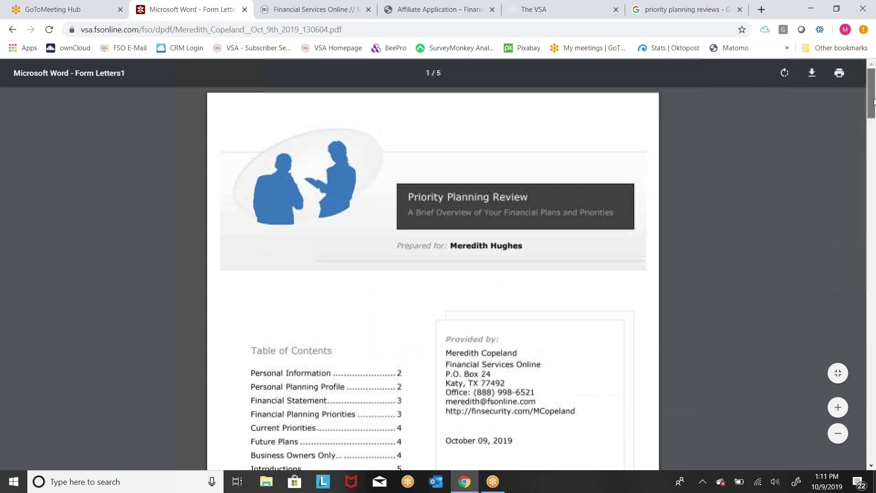
Step: Return to the Personal Planning form, switch to the Fillable report type, and submit it
{"action": "left_click", "coordinate": [11, 30]}
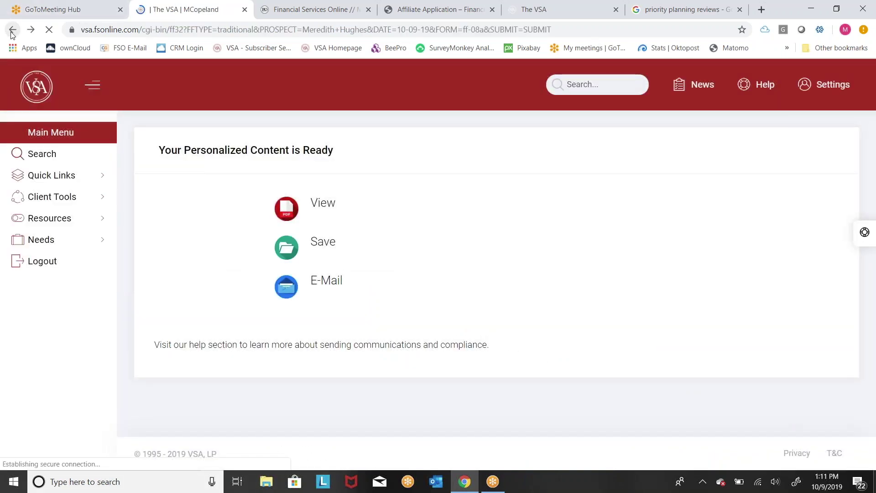
{"action": "left_click", "coordinate": [12, 30]}
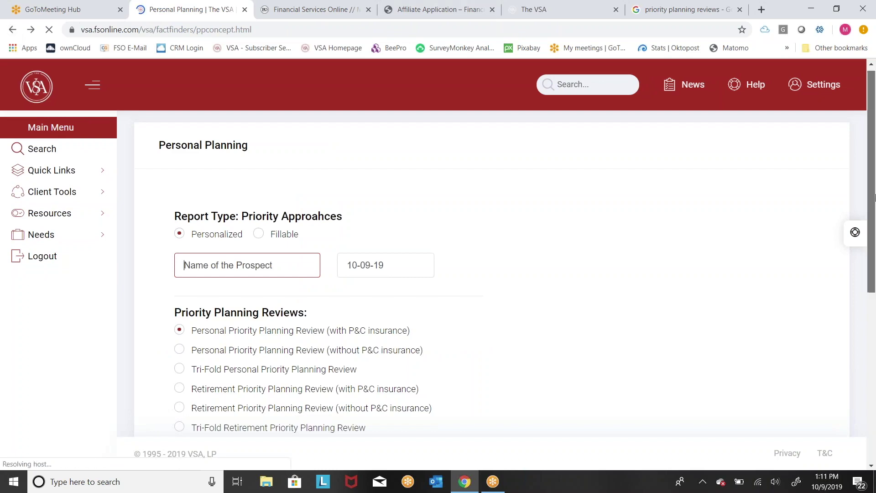
{"action": "left_click_drag", "start_coordinate": [874, 197], "coordinate": [875, 264]}
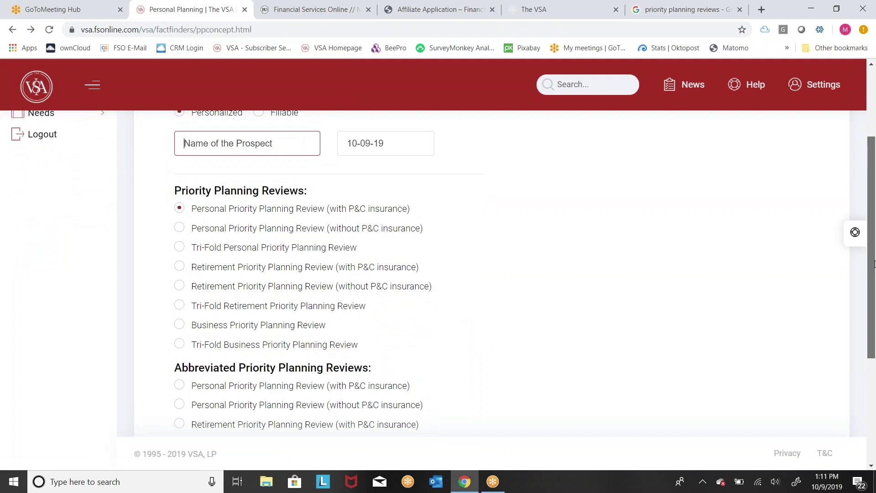
{"action": "left_click_drag", "start_coordinate": [875, 264], "coordinate": [874, 263]}
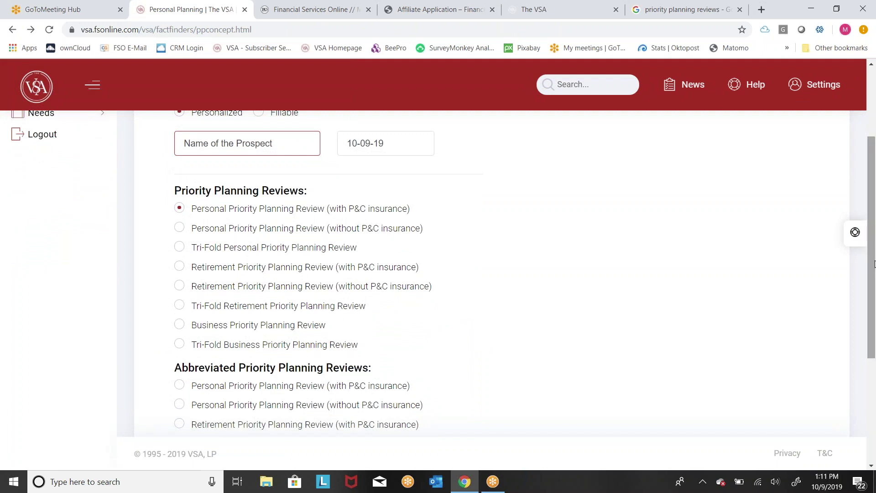
{"action": "left_click_drag", "start_coordinate": [874, 263], "coordinate": [874, 255]}
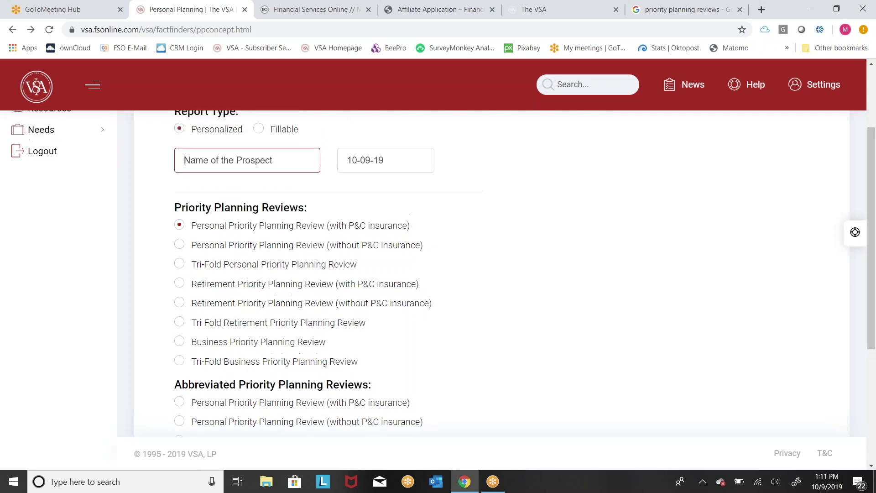
{"action": "left_click", "coordinate": [259, 130]}
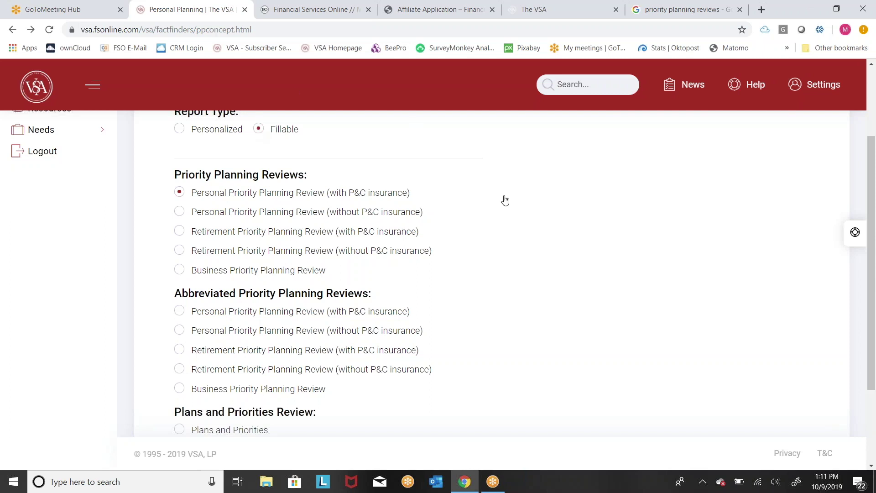
{"action": "scroll", "coordinate": [543, 371], "scroll_direction": "down", "scroll_amount": 3}
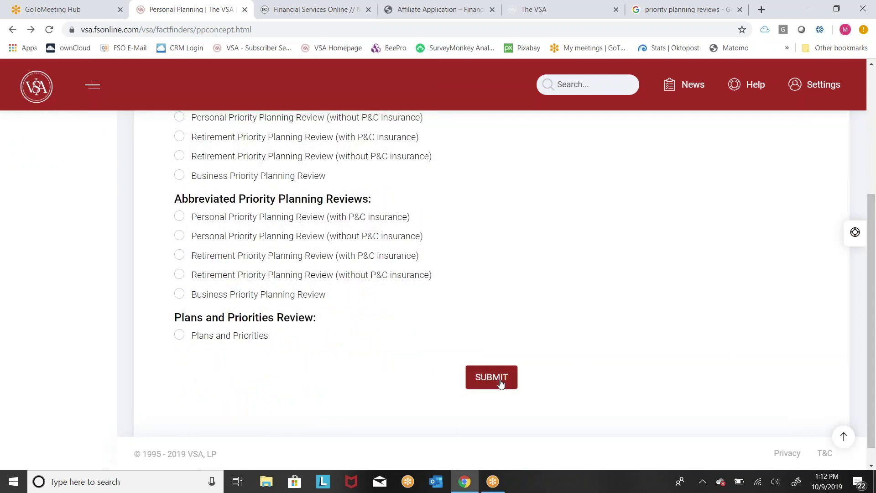
{"action": "left_click", "coordinate": [502, 382]}
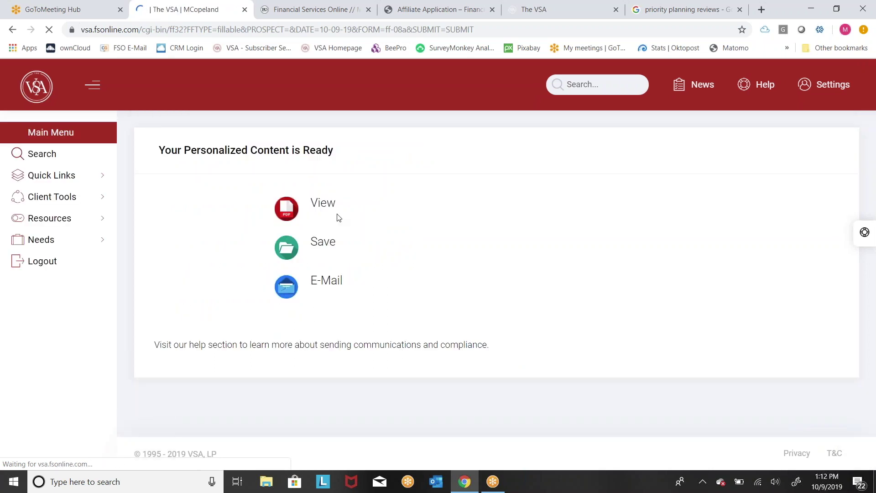
Step: Open the fillable review PDF and scroll to page 2's blank Personal Information fields
{"action": "left_click", "coordinate": [322, 209]}
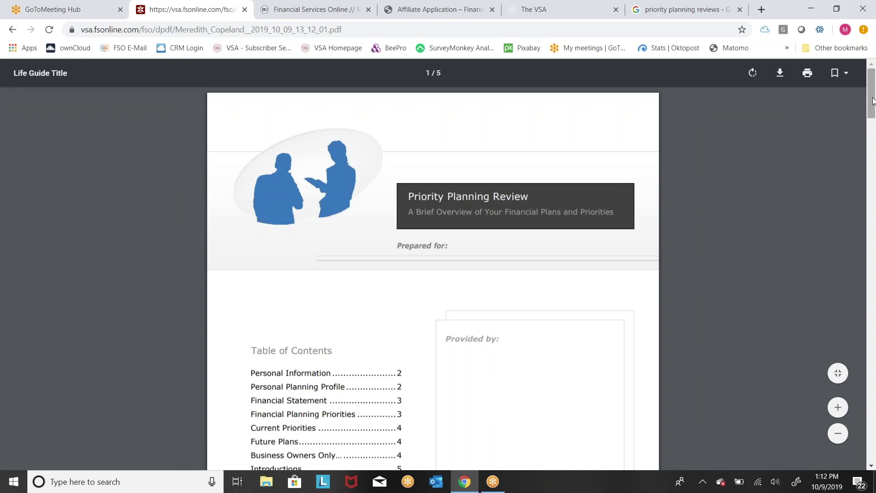
{"action": "scroll", "coordinate": [873, 100], "scroll_direction": "down", "scroll_amount": 2}
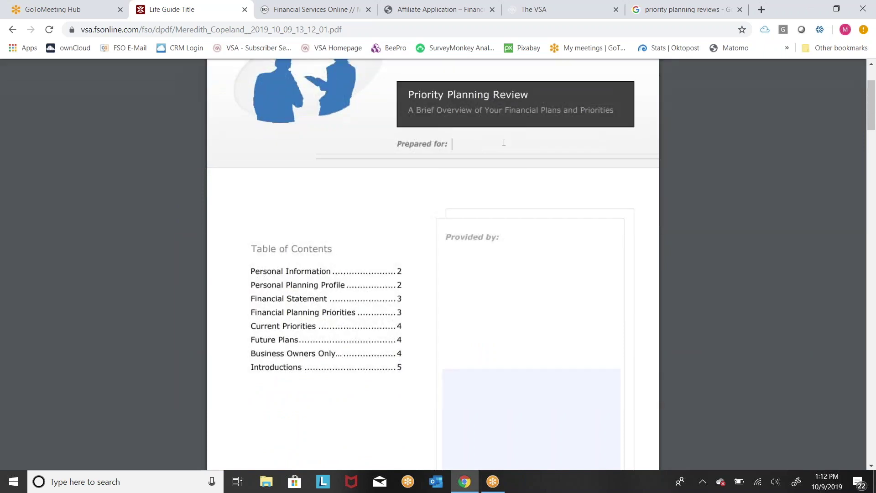
{"action": "scroll", "coordinate": [754, 159], "scroll_direction": "down", "scroll_amount": 3}
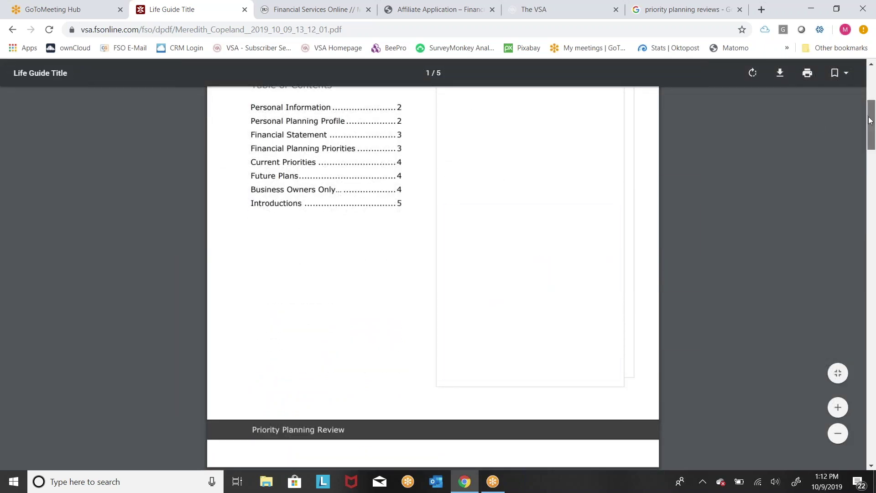
{"action": "left_click_drag", "start_coordinate": [872, 134], "coordinate": [871, 116]}
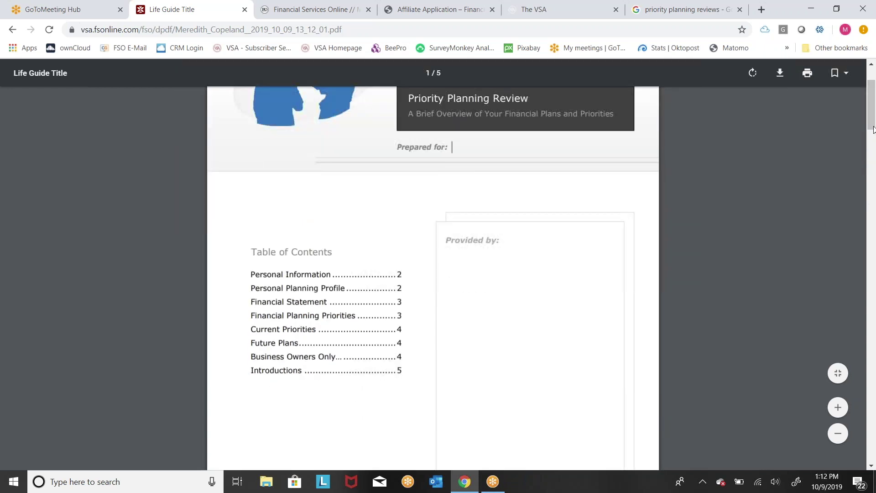
{"action": "left_click_drag", "start_coordinate": [873, 122], "coordinate": [873, 202]}
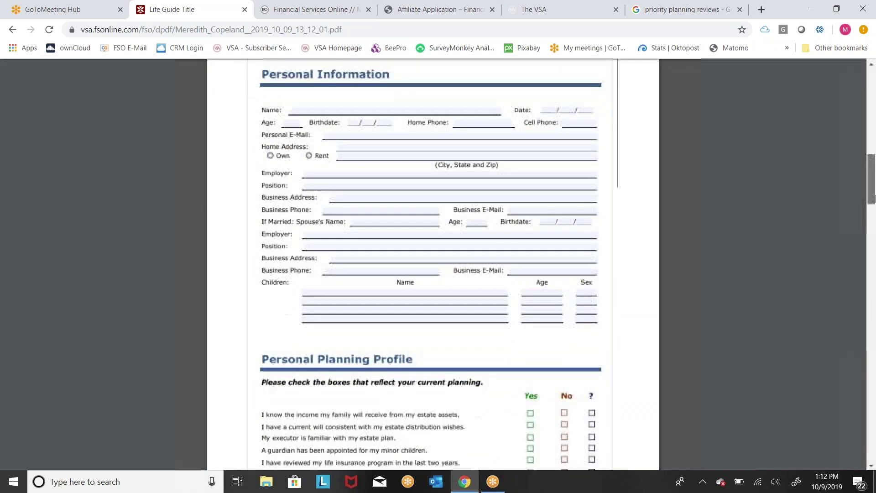
Step: Fill in the PDF's Name with the prospect's full name and Personal E-Mail with a contact address
{"action": "left_click", "coordinate": [329, 111]}
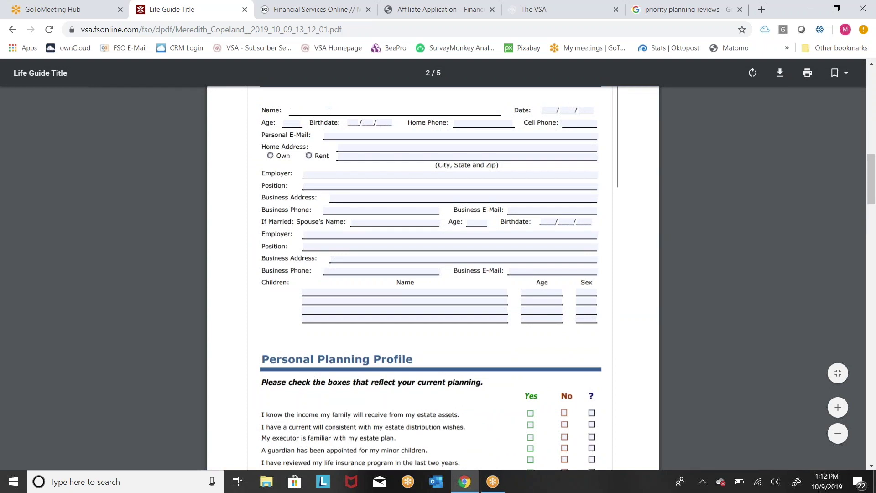
{"action": "left_click", "coordinate": [332, 136]}
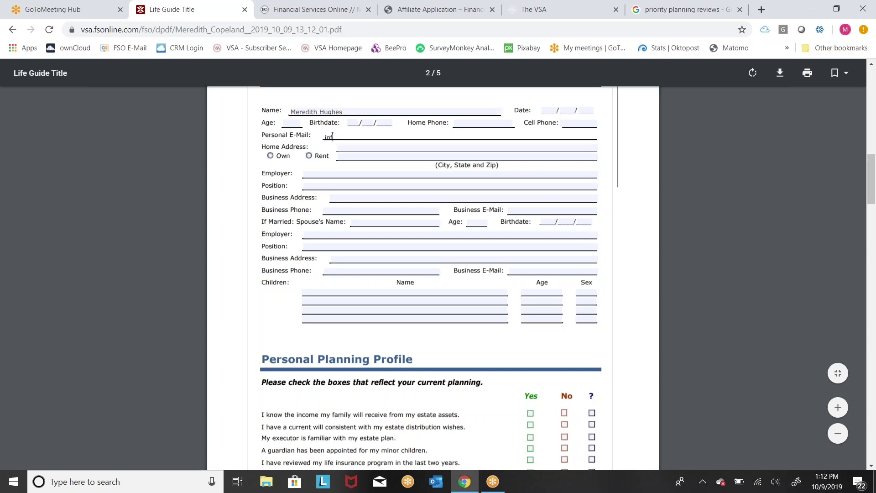
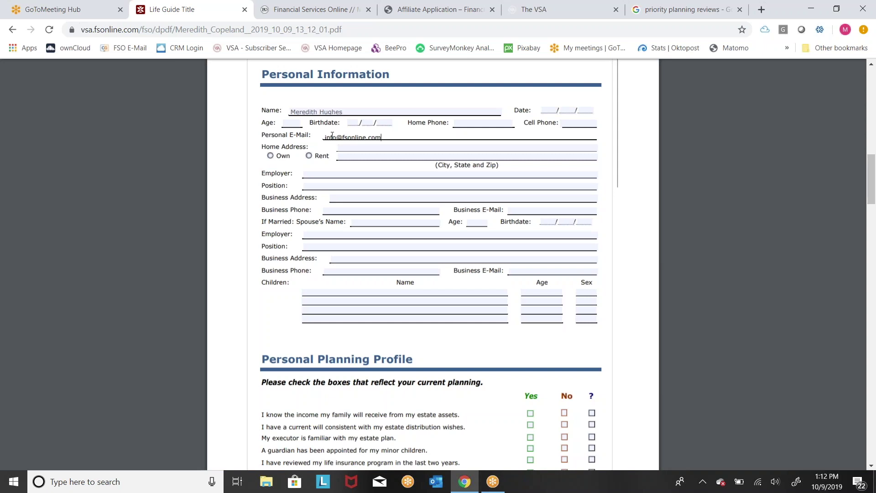
{"action": "left_click", "coordinate": [6, 33]}
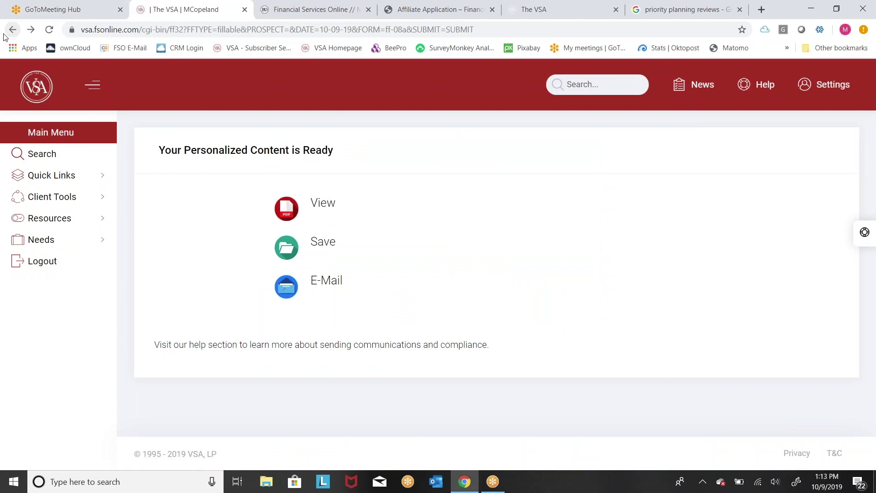
Step: Generate the Tri-Fold Personal Priority Planning Review, try viewing it, and return from File Not Found
{"action": "left_click", "coordinate": [5, 35]}
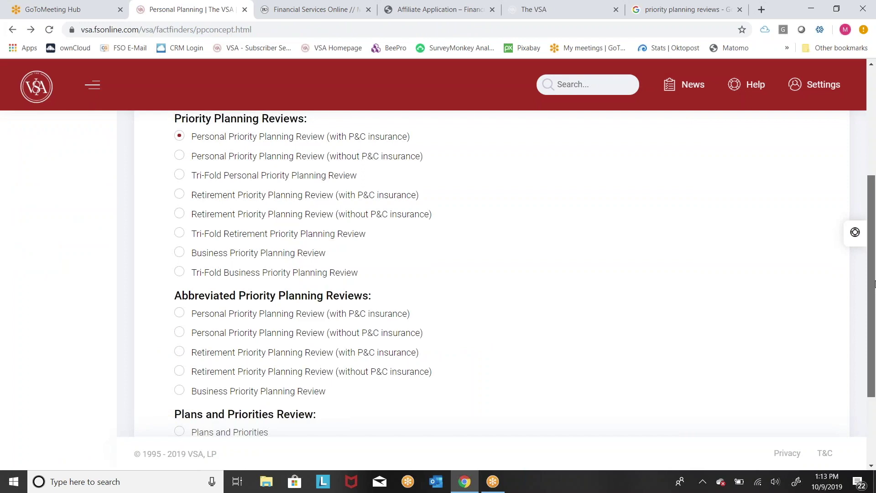
{"action": "left_click_drag", "start_coordinate": [874, 284], "coordinate": [874, 251]}
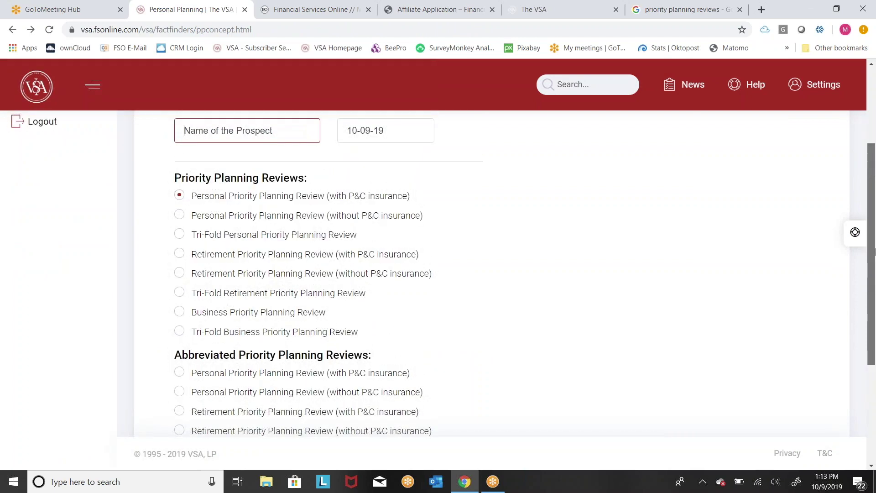
{"action": "left_click", "coordinate": [211, 236]}
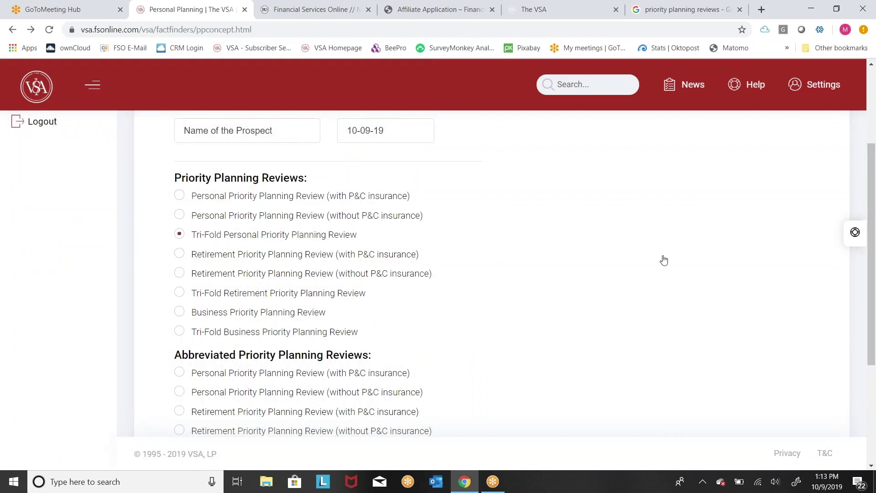
{"action": "left_click_drag", "start_coordinate": [874, 307], "coordinate": [874, 383]}
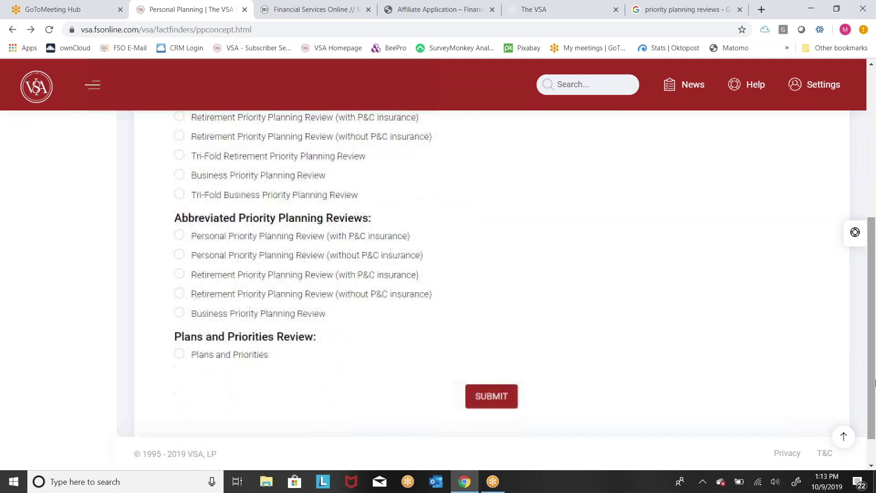
{"action": "left_click", "coordinate": [500, 403]}
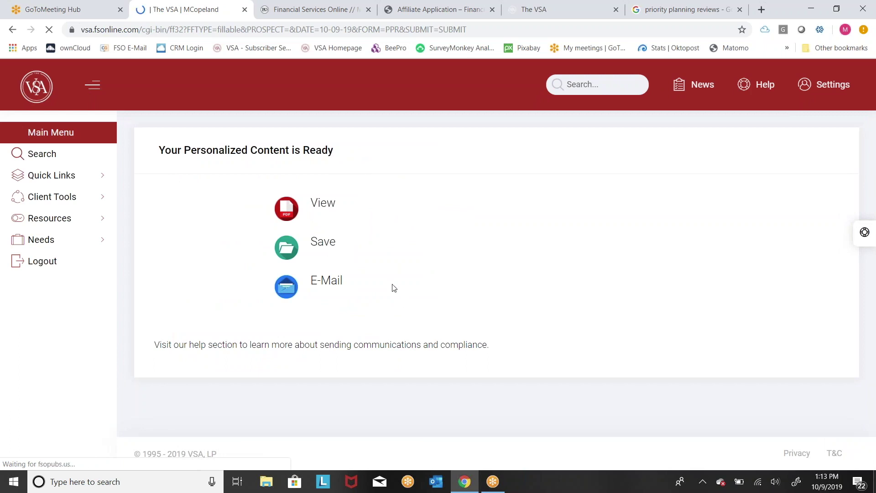
{"action": "left_click", "coordinate": [335, 209]}
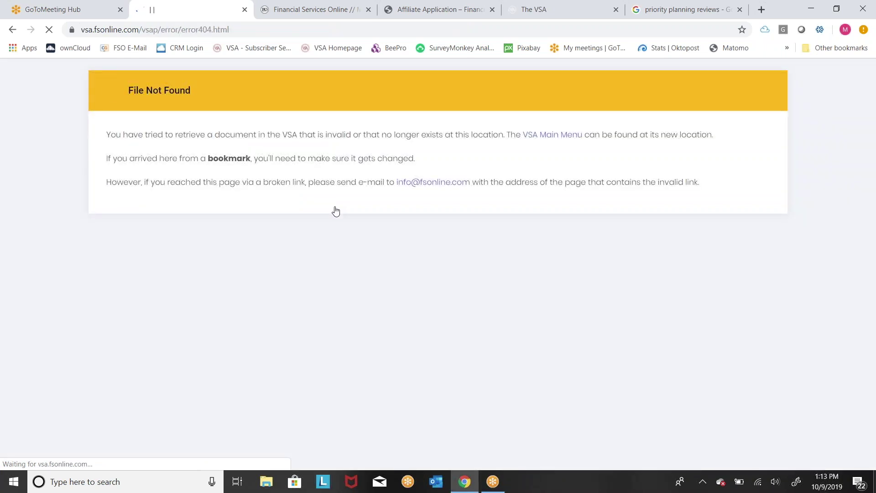
{"action": "left_click", "coordinate": [10, 30]}
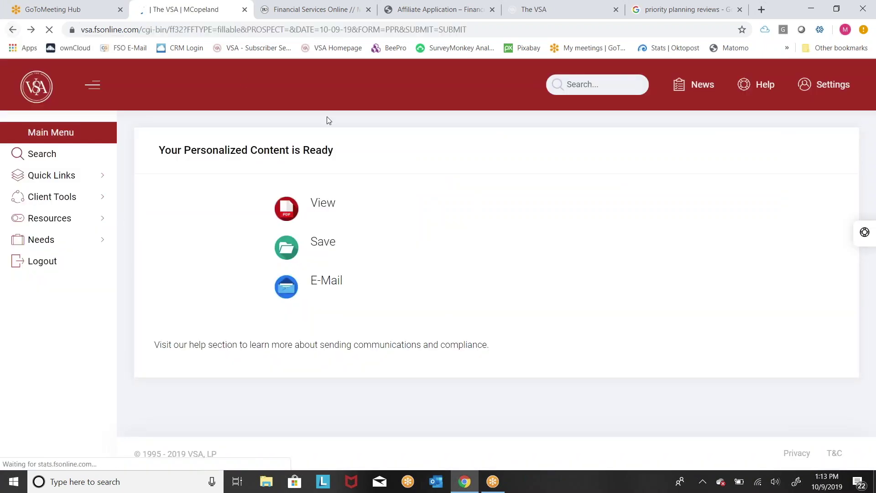
Step: Switch the Personal Planning report type to Personalized and submit the request
{"action": "left_click", "coordinate": [11, 32]}
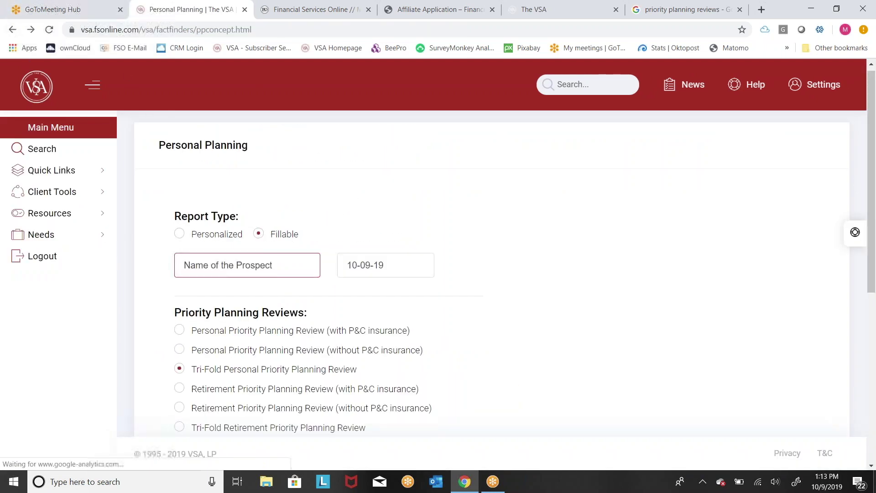
{"action": "left_click", "coordinate": [190, 234]}
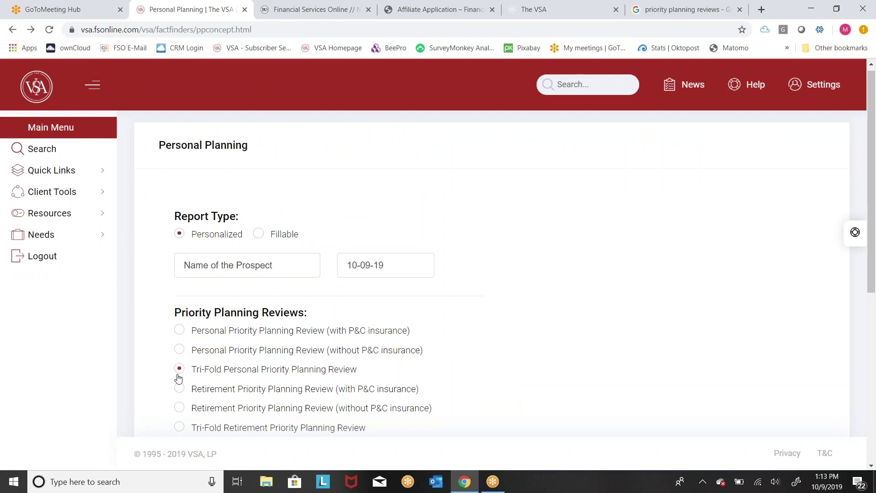
{"action": "scroll", "coordinate": [577, 334], "scroll_direction": "down", "scroll_amount": 7}
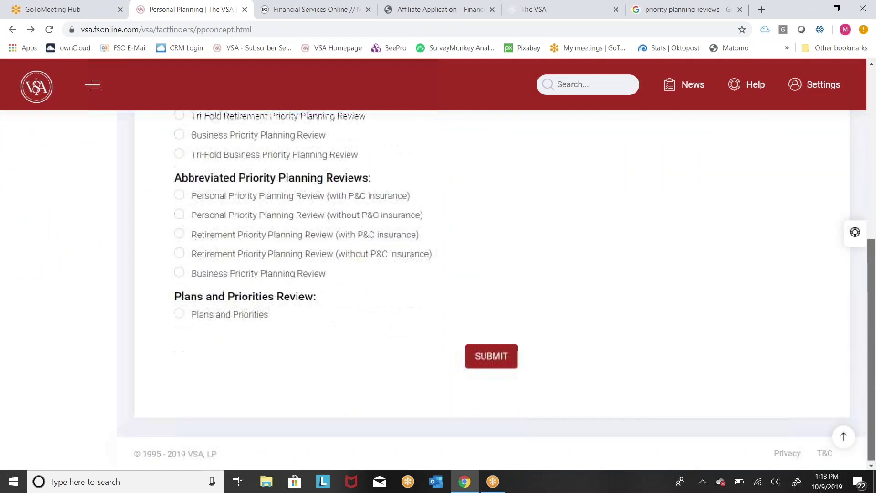
{"action": "left_click", "coordinate": [494, 362]}
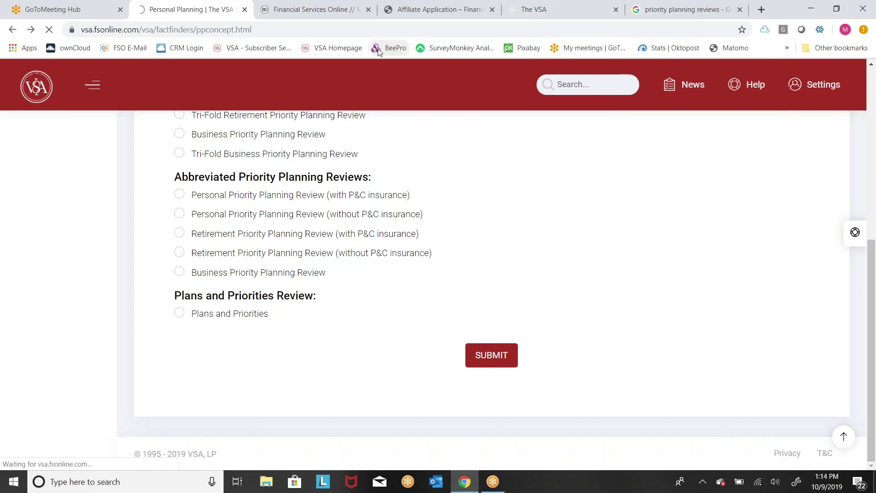
Step: Reload the stalled form, select the Tri-Fold Personal Priority Planning Review, and submit it
{"action": "left_click", "coordinate": [49, 30]}
{"action": "left_click", "coordinate": [49, 34]}
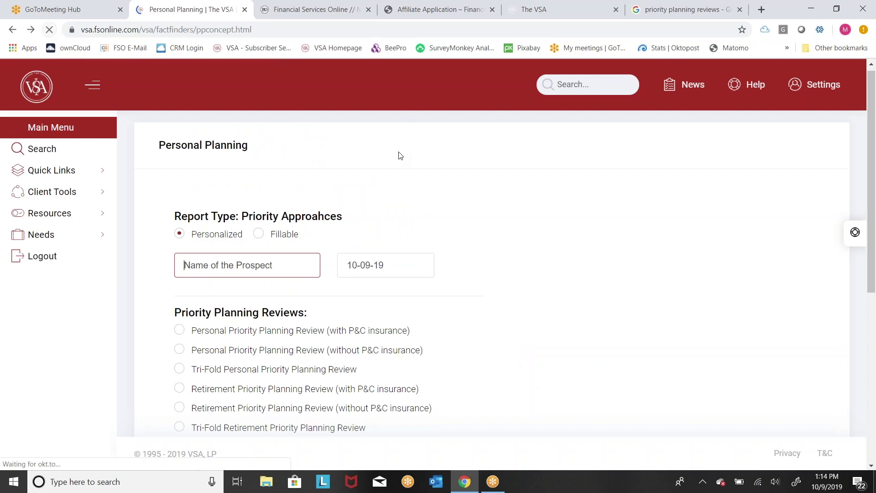
{"action": "left_click", "coordinate": [180, 369]}
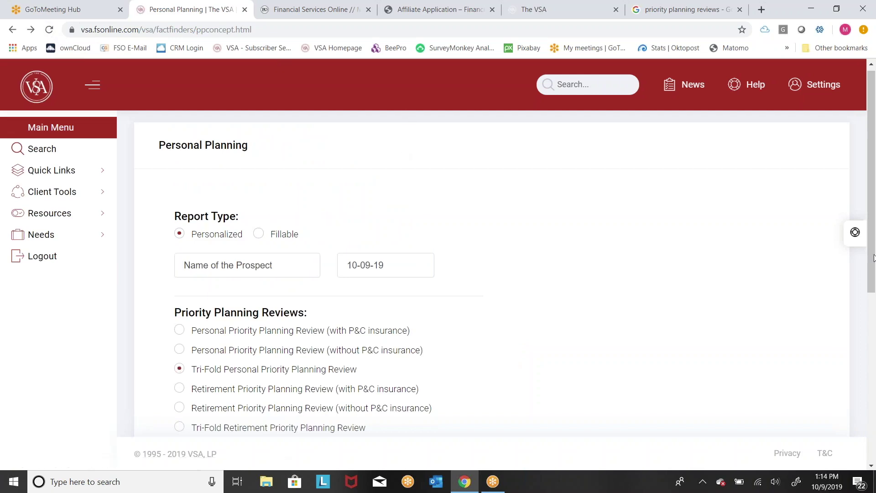
{"action": "left_click_drag", "start_coordinate": [874, 210], "coordinate": [873, 377]}
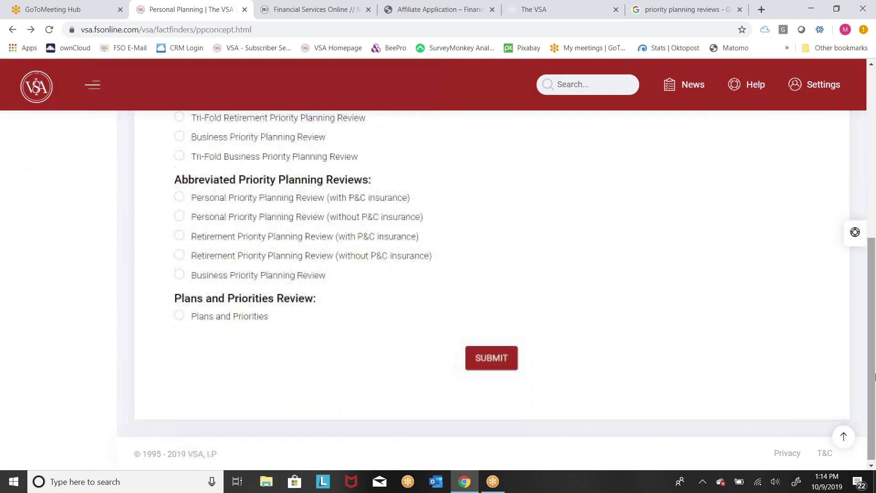
{"action": "left_click", "coordinate": [490, 370]}
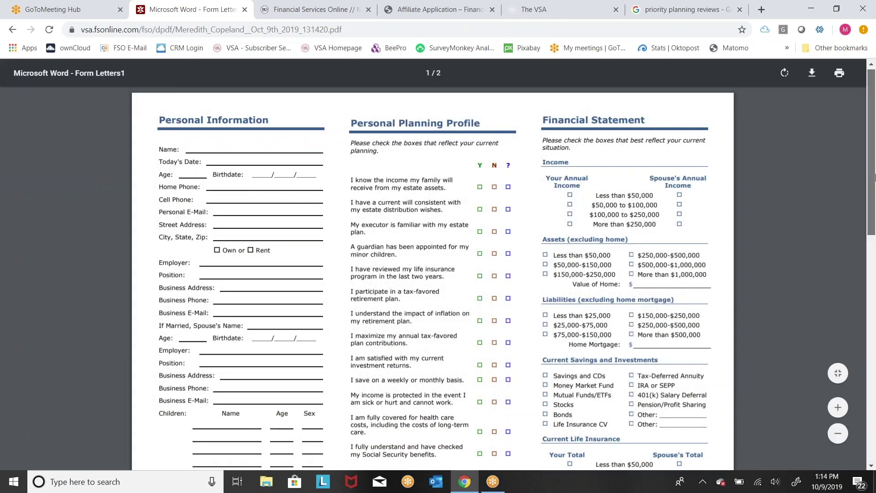
{"action": "scroll", "coordinate": [867, 228], "scroll_direction": "down", "scroll_amount": 3}
{"action": "left_click_drag", "start_coordinate": [874, 233], "coordinate": [875, 371]}
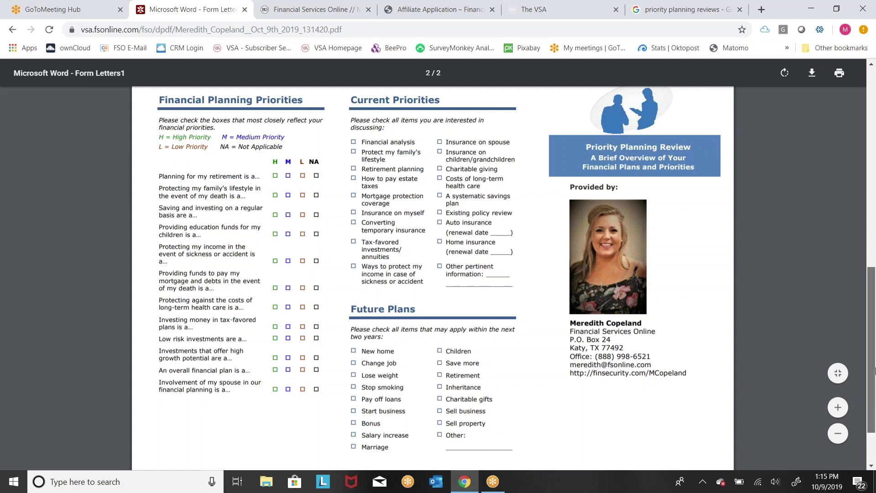
{"action": "left_click_drag", "start_coordinate": [874, 371], "coordinate": [874, 418]}
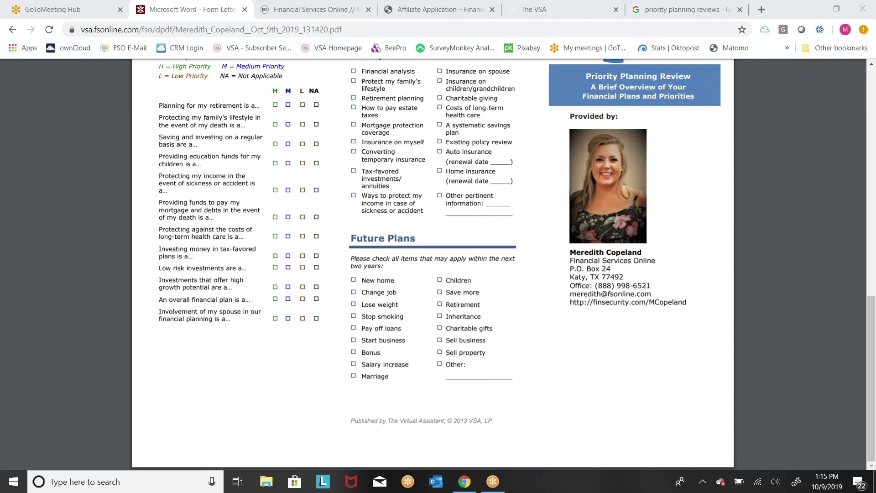
{"action": "left_click", "coordinate": [13, 31]}
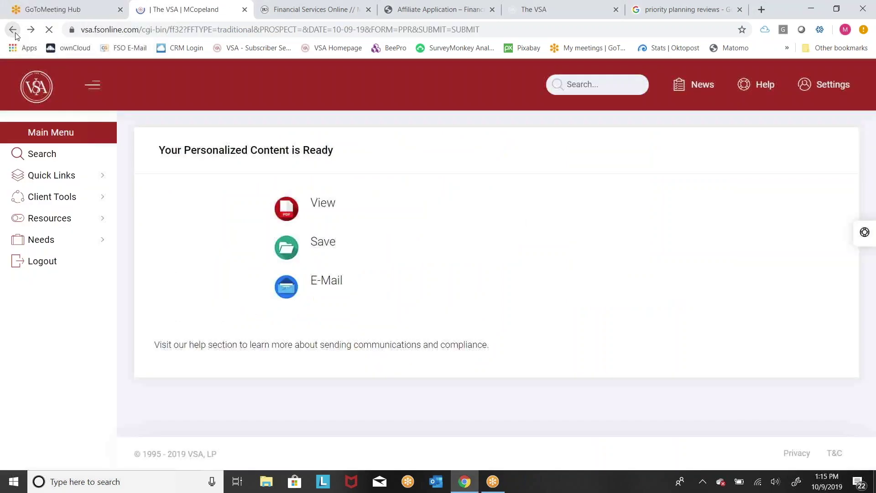
Step: Open Client Tools > Life Guides, choose Dealing with Divorce, and submit the request
{"action": "left_click", "coordinate": [58, 135]}
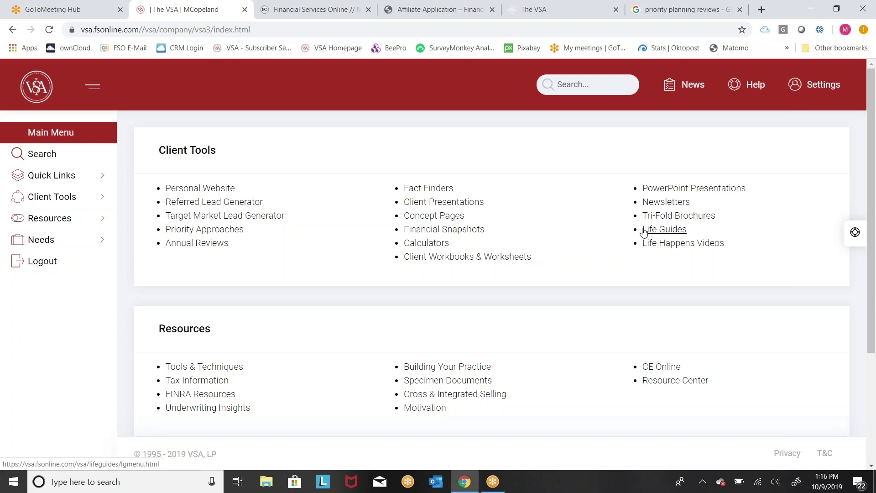
{"action": "left_click", "coordinate": [648, 232]}
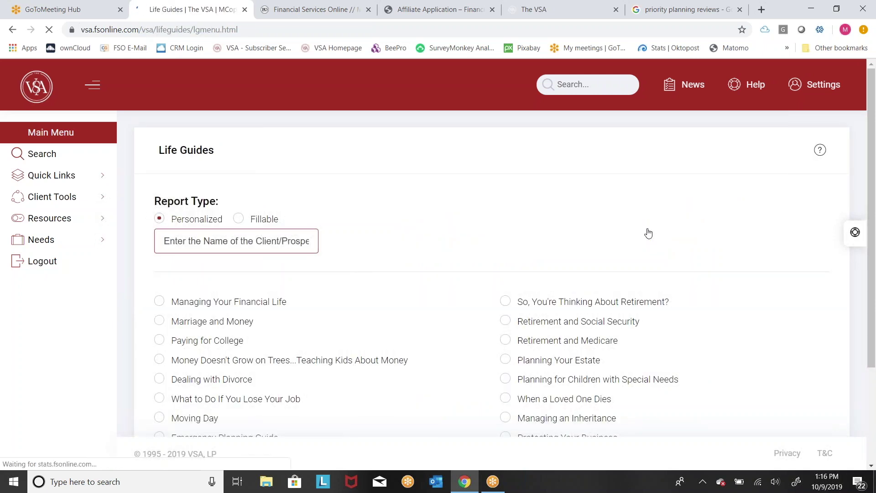
{"action": "left_click_drag", "start_coordinate": [874, 241], "coordinate": [874, 329]}
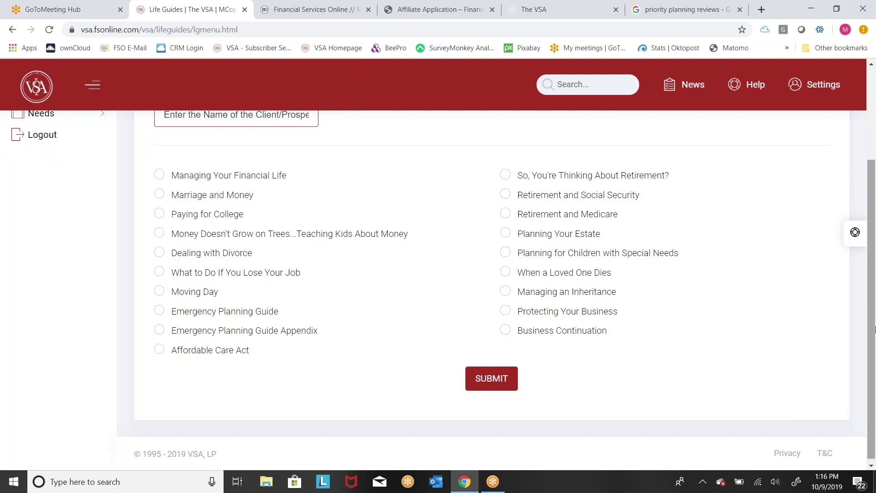
{"action": "left_click", "coordinate": [164, 257]}
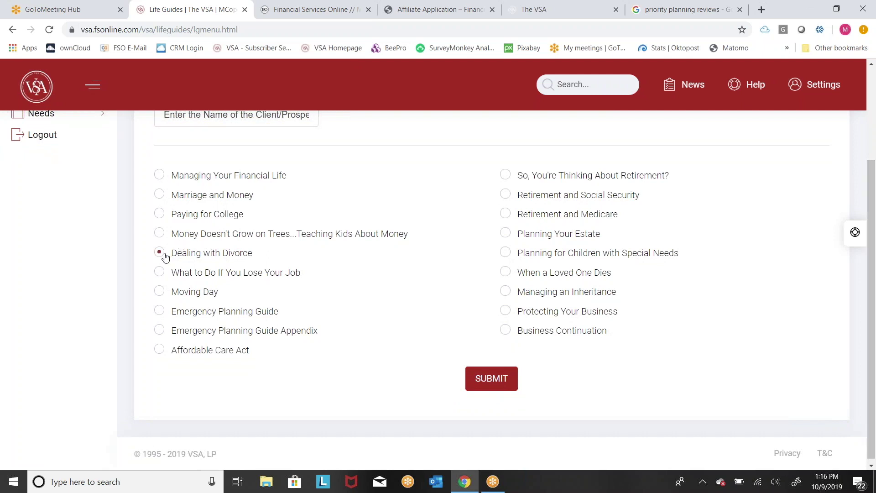
{"action": "left_click", "coordinate": [490, 393]}
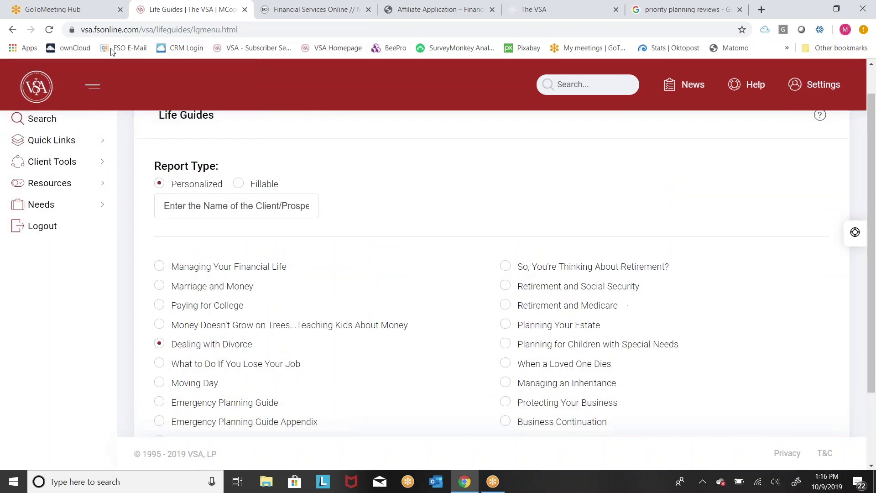
Step: Dismiss the client tools list, reselect Dealing with Divorce, and generate the personalized guide
{"action": "left_click", "coordinate": [100, 161]}
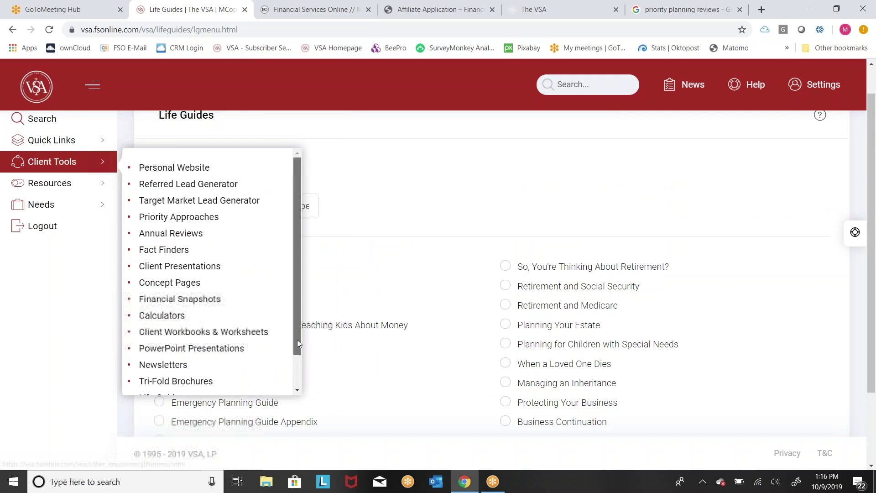
{"action": "left_click_drag", "start_coordinate": [297, 339], "coordinate": [300, 376]}
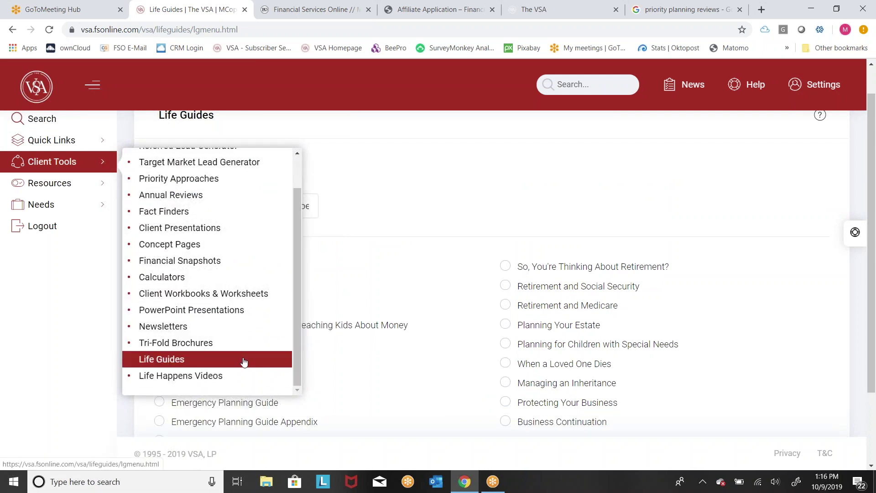
{"action": "left_click", "coordinate": [377, 388]}
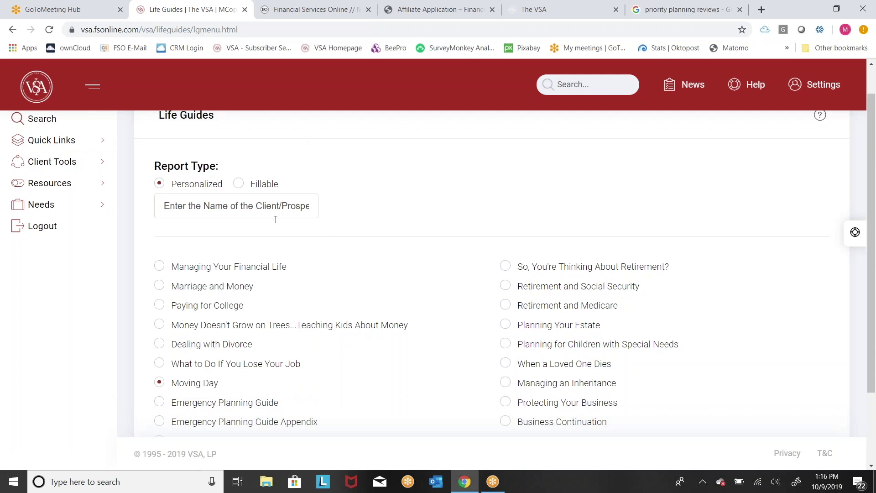
{"action": "left_click", "coordinate": [176, 348]}
{"action": "left_click_drag", "start_coordinate": [875, 279], "coordinate": [875, 327]}
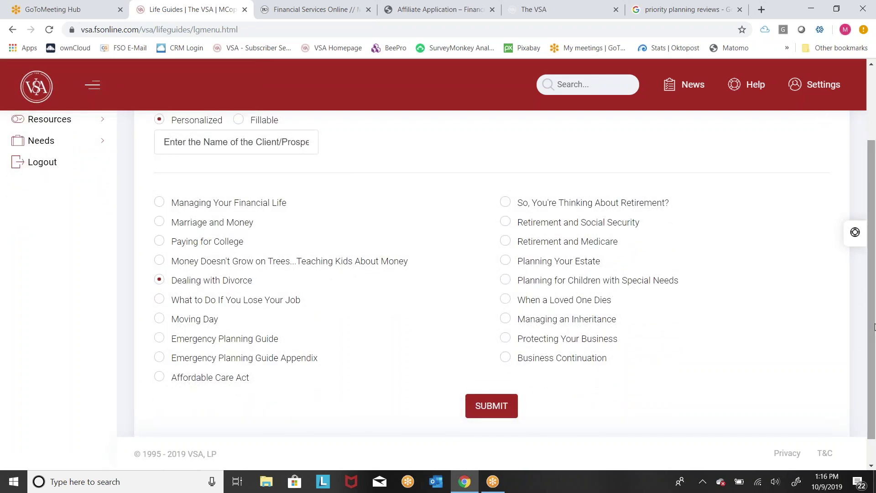
{"action": "left_click", "coordinate": [491, 405]}
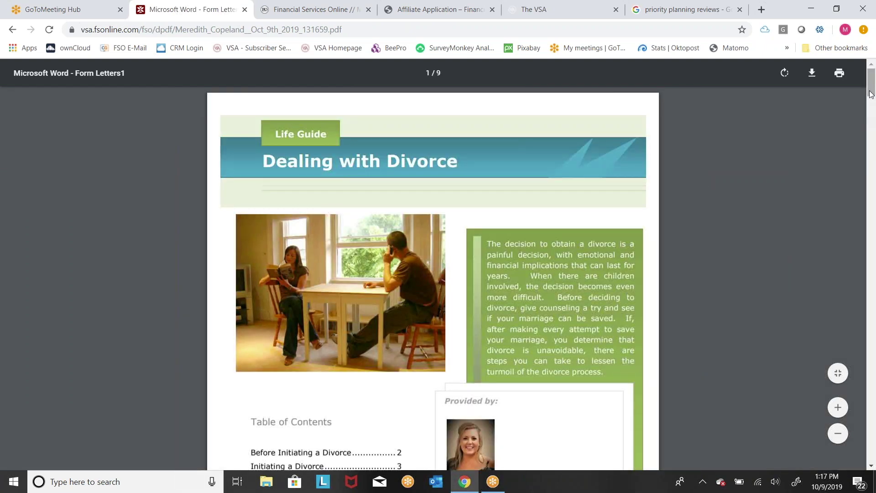
Step: Scroll the Dealing with Divorce PDF past its cover and contents to page 2's checklist
{"action": "left_click_drag", "start_coordinate": [871, 91], "coordinate": [874, 111]}
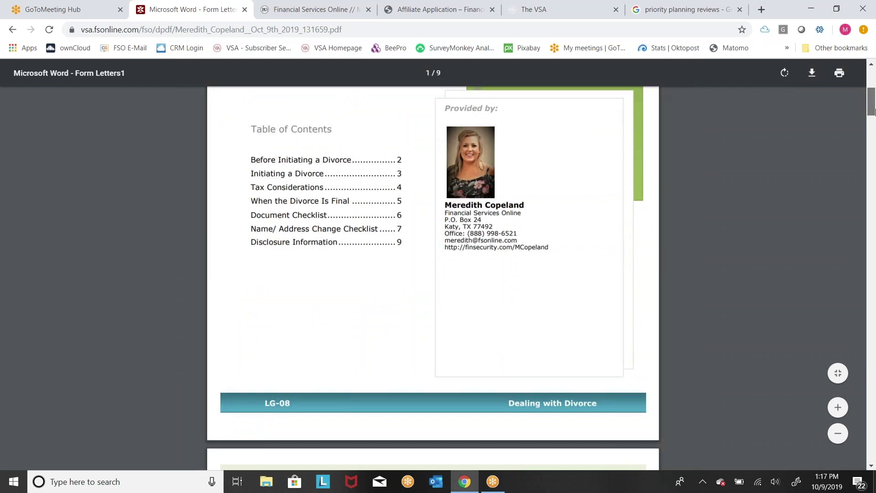
{"action": "left_click_drag", "start_coordinate": [871, 112], "coordinate": [871, 132]}
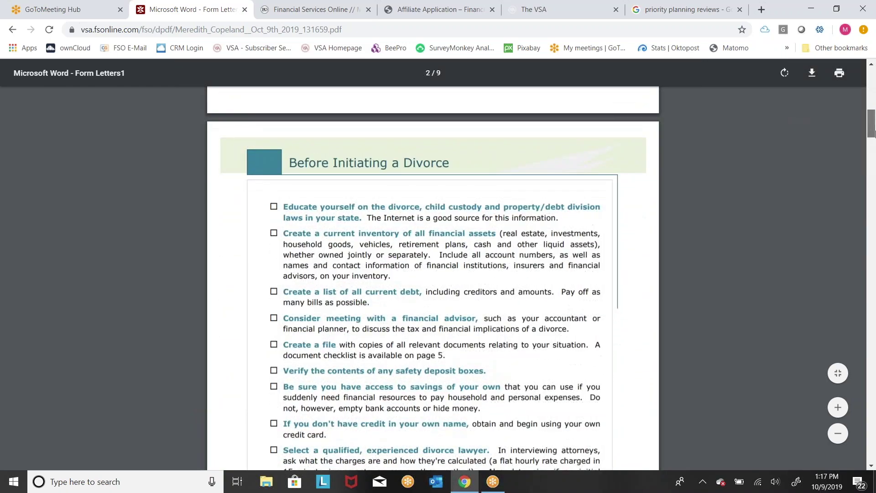
{"action": "left_click_drag", "start_coordinate": [873, 133], "coordinate": [874, 143]}
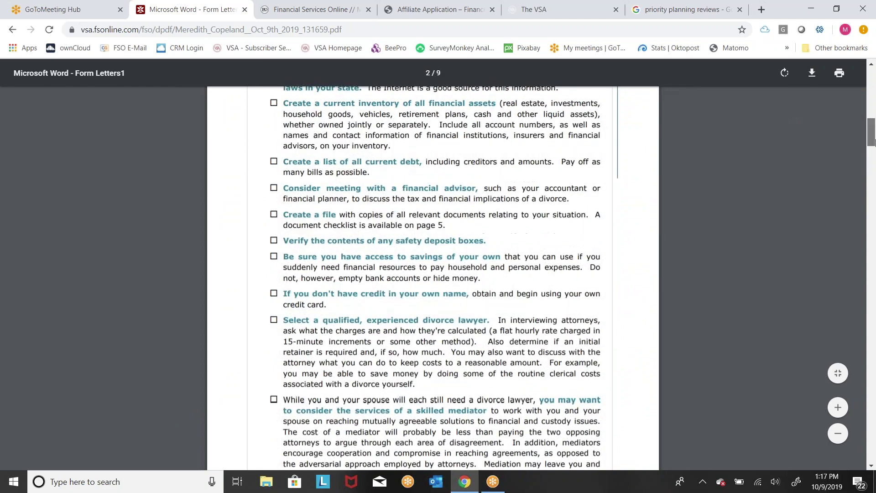
{"action": "left_click_drag", "start_coordinate": [873, 142], "coordinate": [874, 172]}
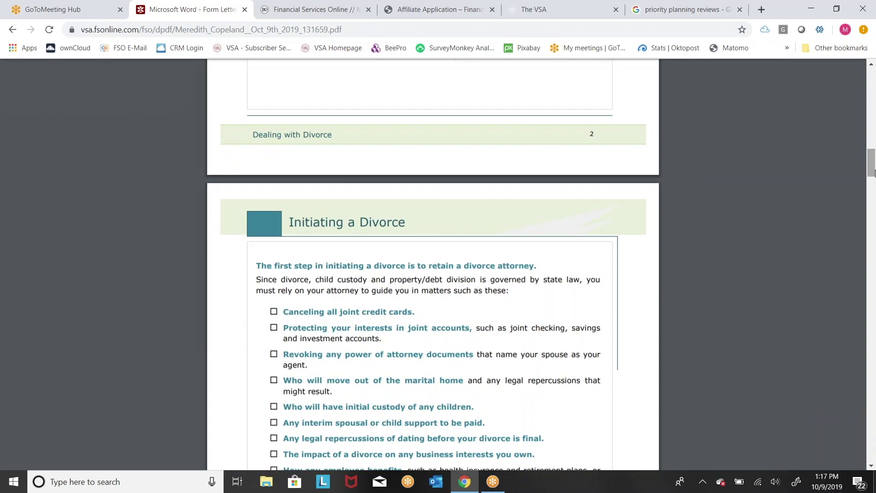
{"action": "left_click_drag", "start_coordinate": [873, 172], "coordinate": [873, 92]}
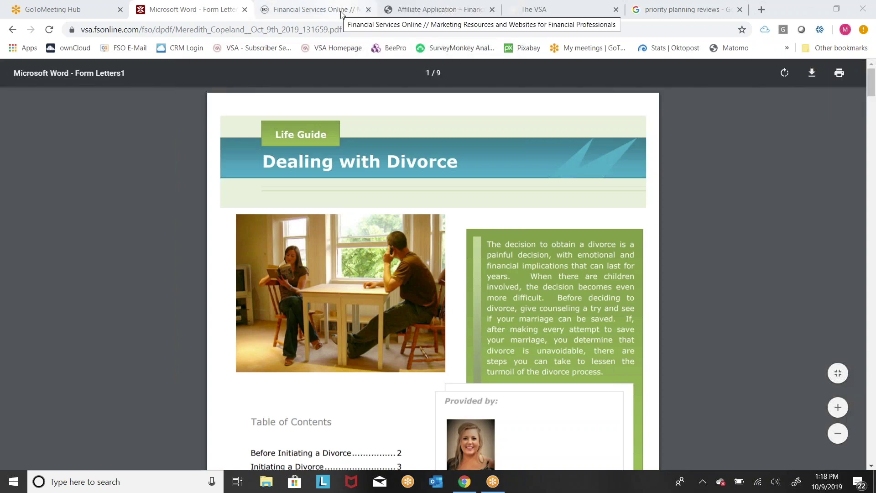
Step: Open the fsonline.com Free Trial page and scroll to the Free Trial, $21.58 annual and $23.95 monthly plans
{"action": "left_click", "coordinate": [307, 13]}
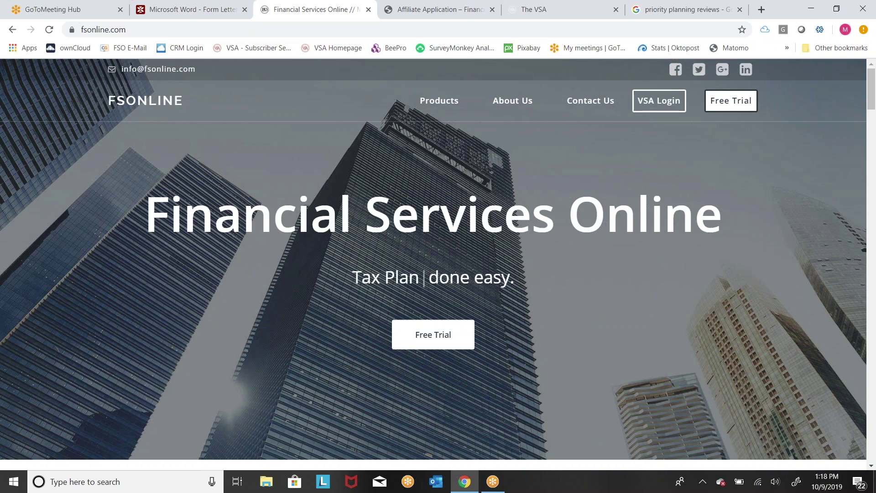
{"action": "left_click", "coordinate": [452, 338]}
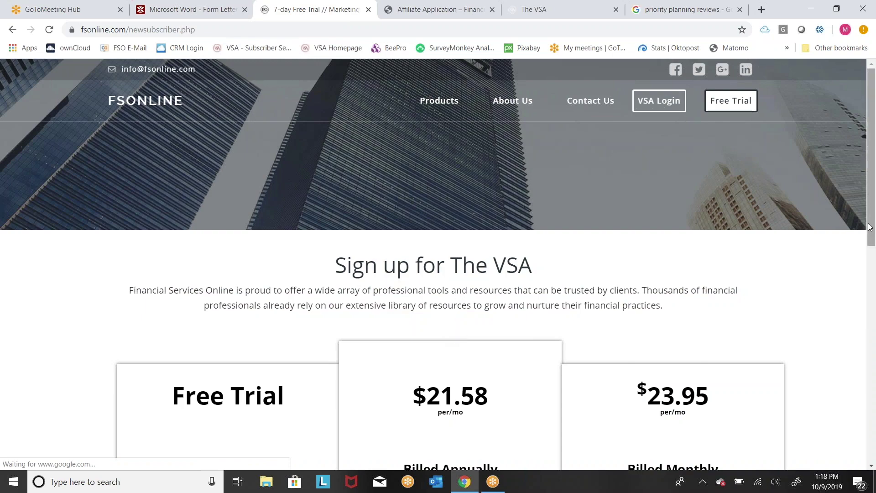
{"action": "left_click_drag", "start_coordinate": [872, 230], "coordinate": [873, 296]}
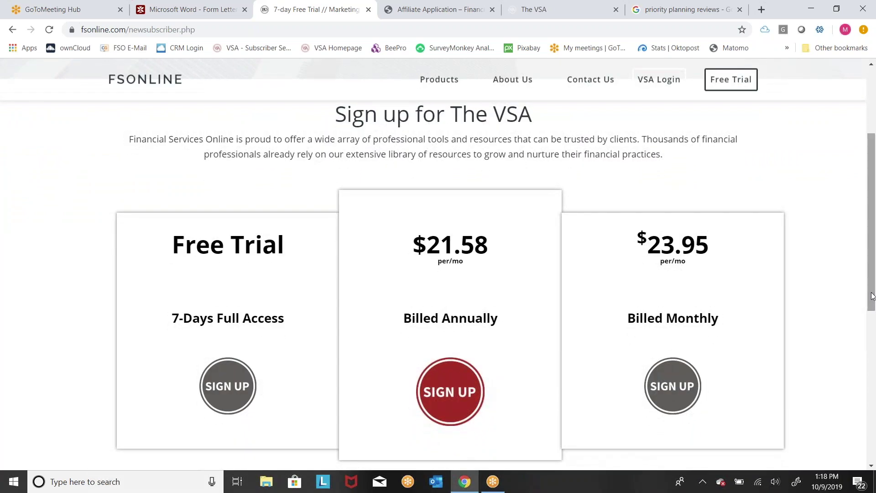